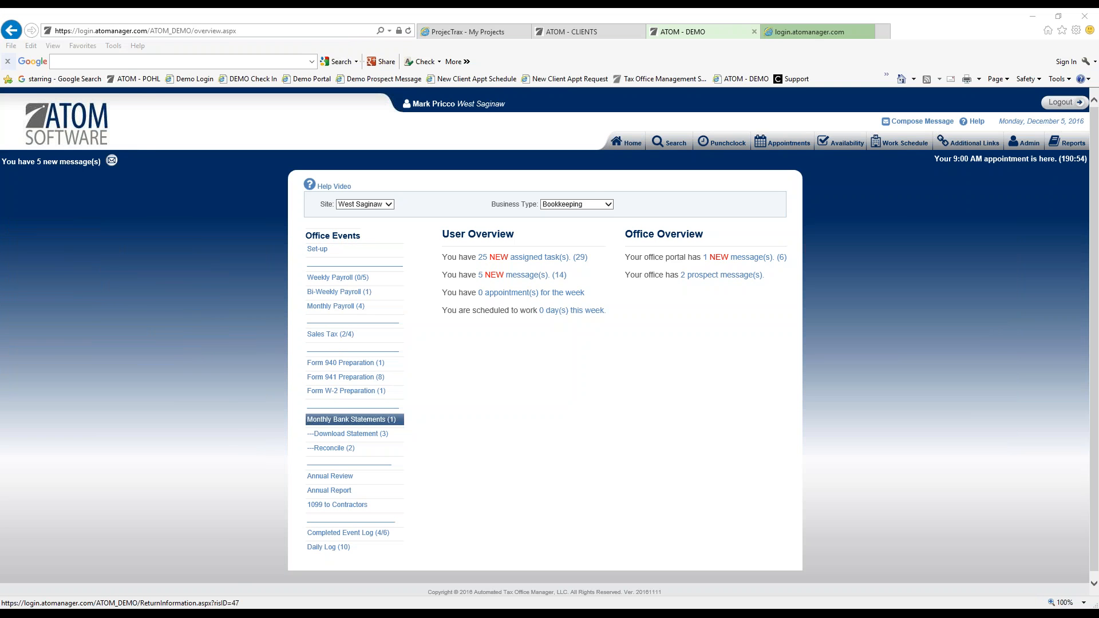
Go to the Search tab to reach the client Search Criteria page.
click(671, 145)
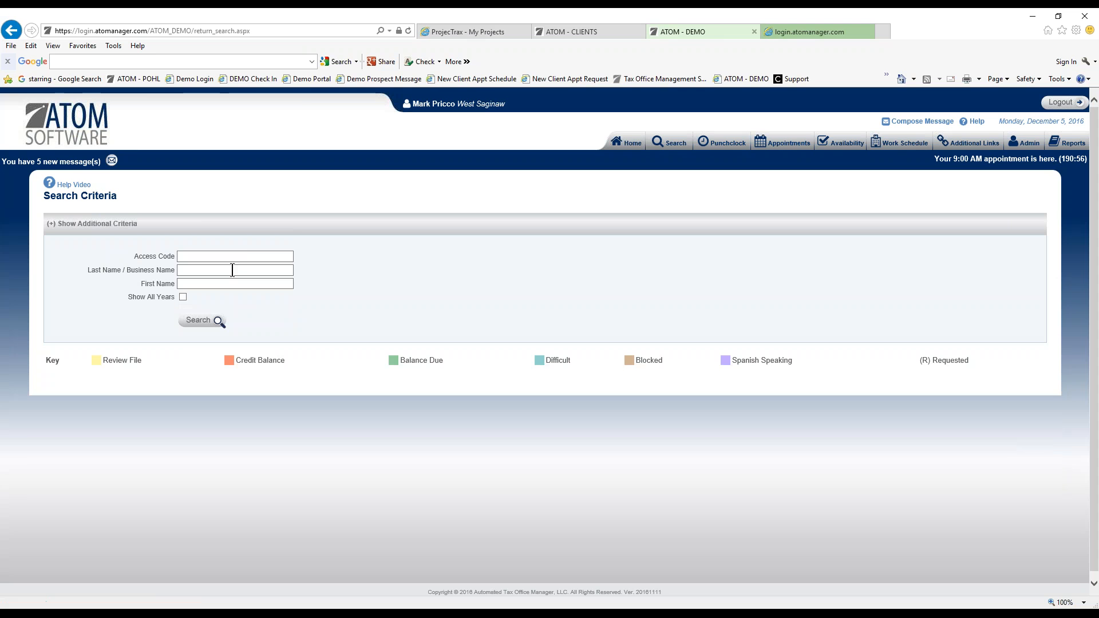
Search for business name 'grand' and add a new account for GRAND LIMOUSINE.
text(grand)
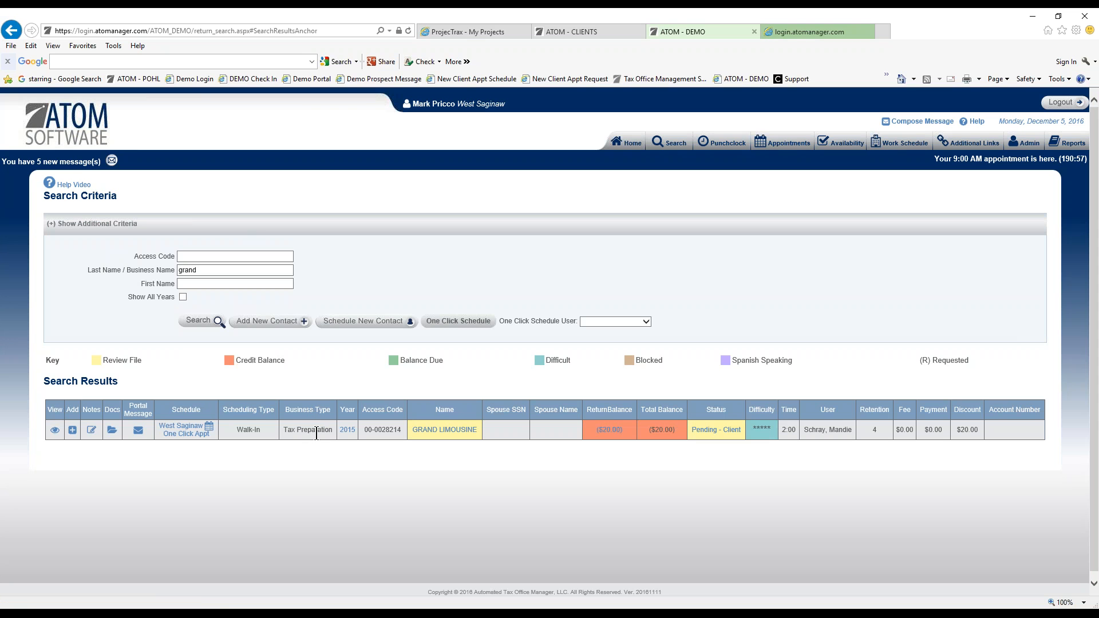
click(72, 431)
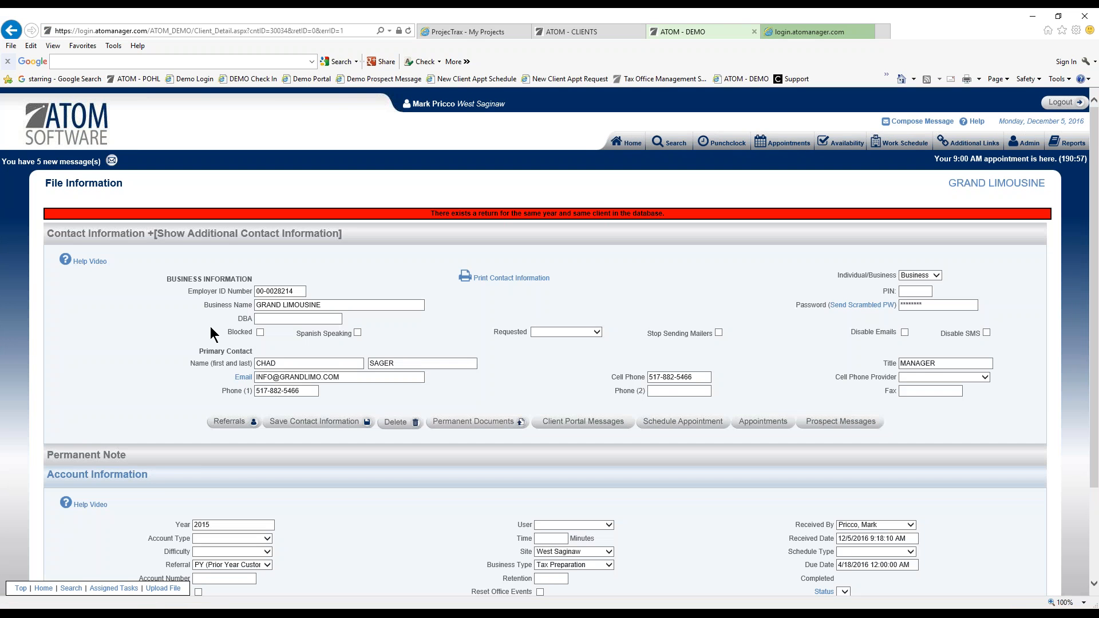
Set the account year to 2016, business type Bookkeeping, tick Reset Office Events, and save.
scroll(189, 363, down, 3)
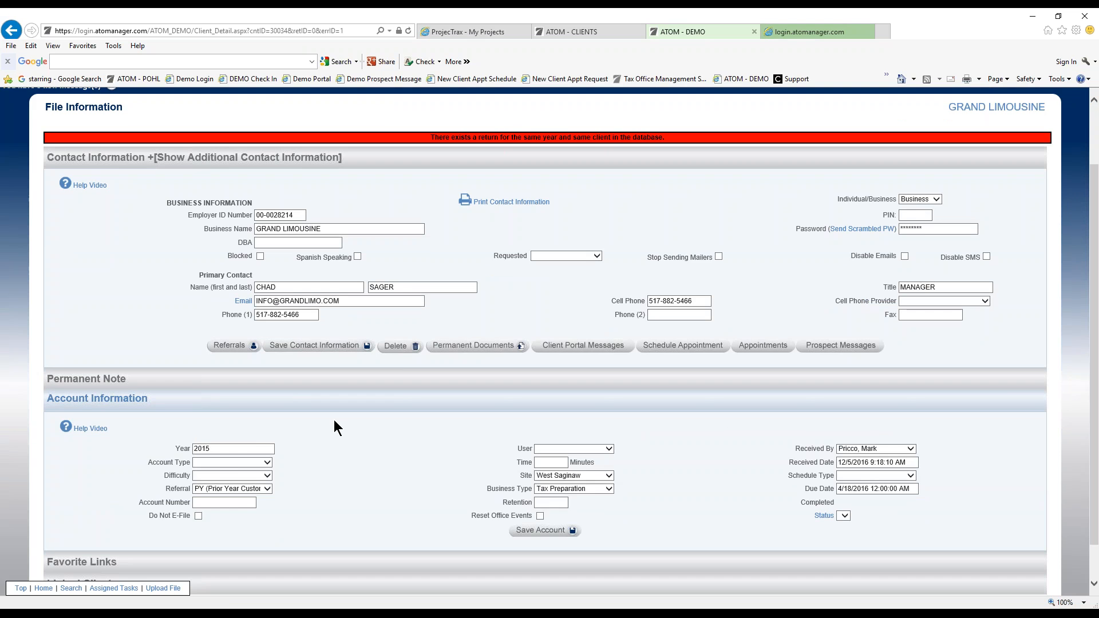
scroll(334, 420, down, 2)
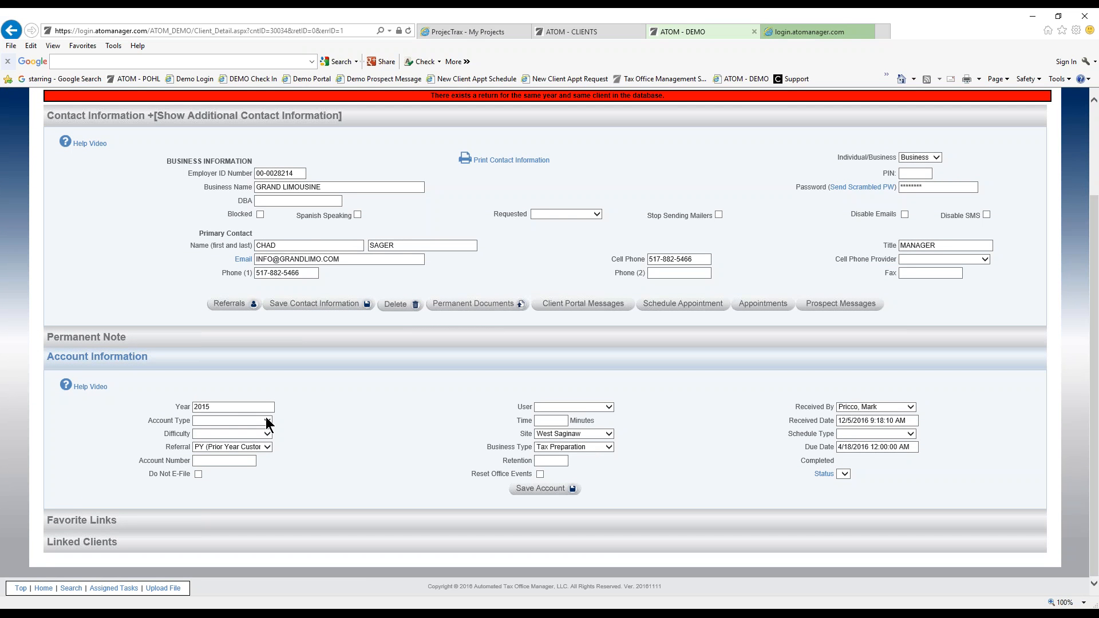
click(220, 410)
key(BackSpace)
text(6)
click(557, 447)
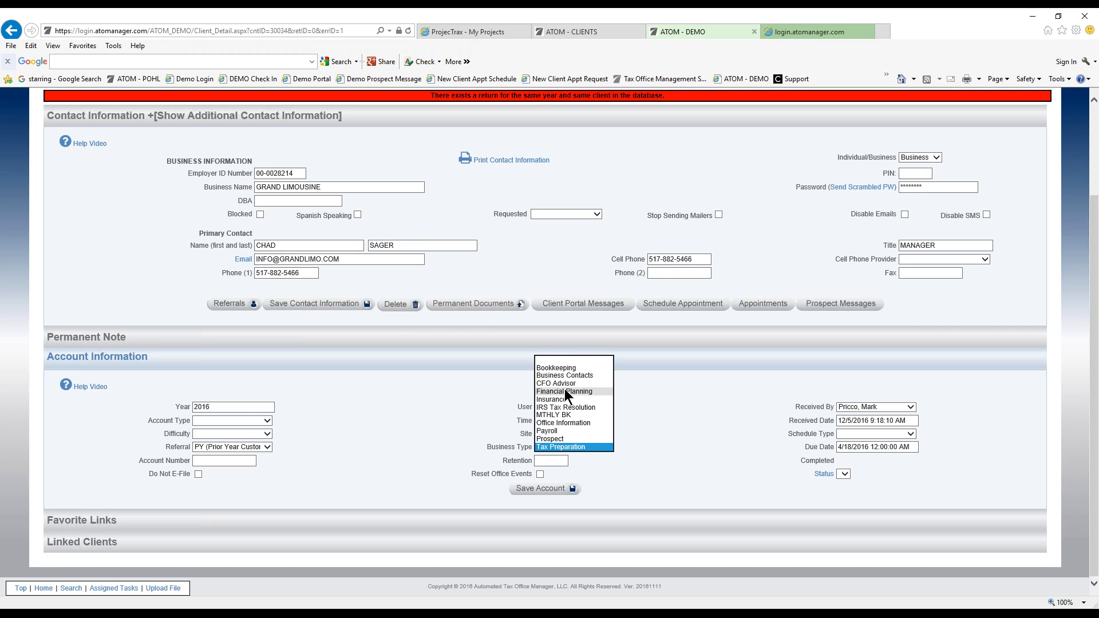
click(566, 369)
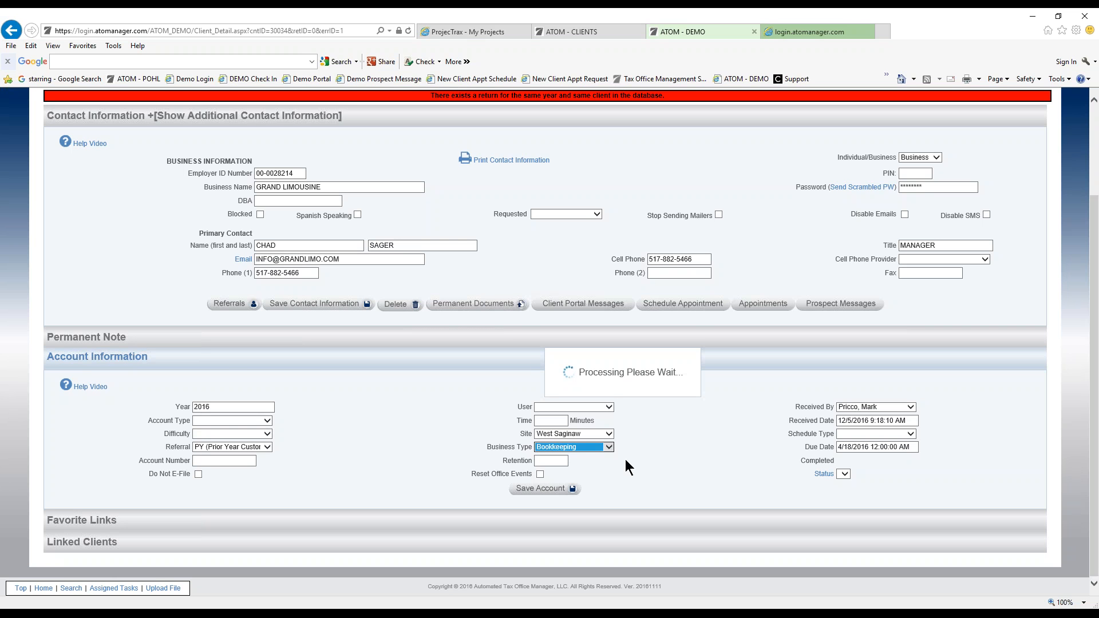
click(541, 475)
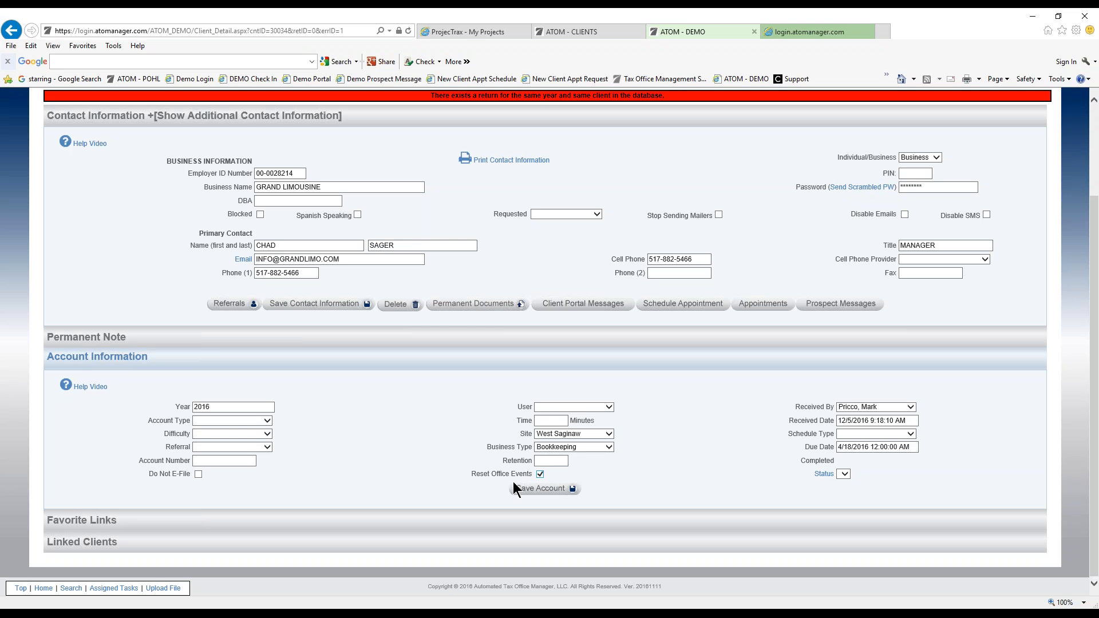
click(560, 491)
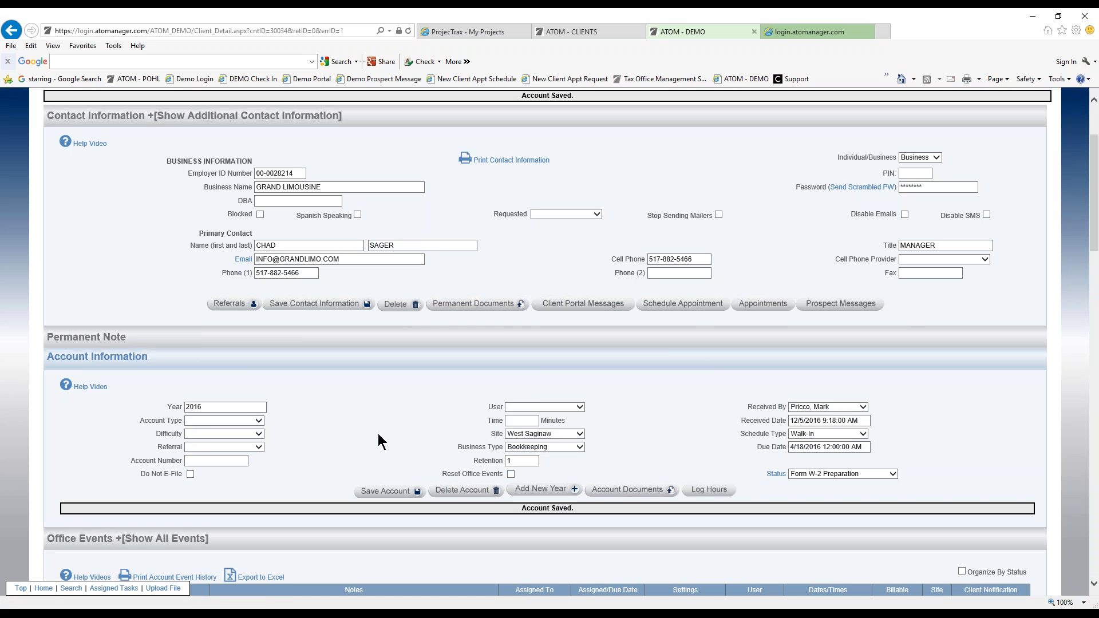
Scroll through the Office Events table and delete the Form W-2 Preparation event.
scroll(332, 297, down, 1)
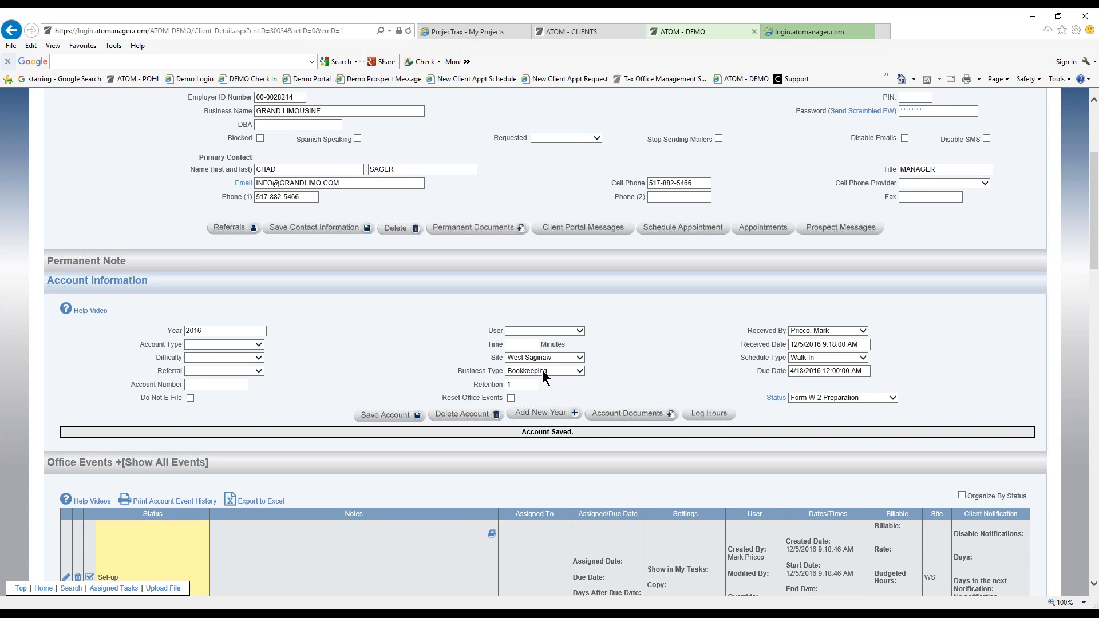
scroll(448, 365, down, 1)
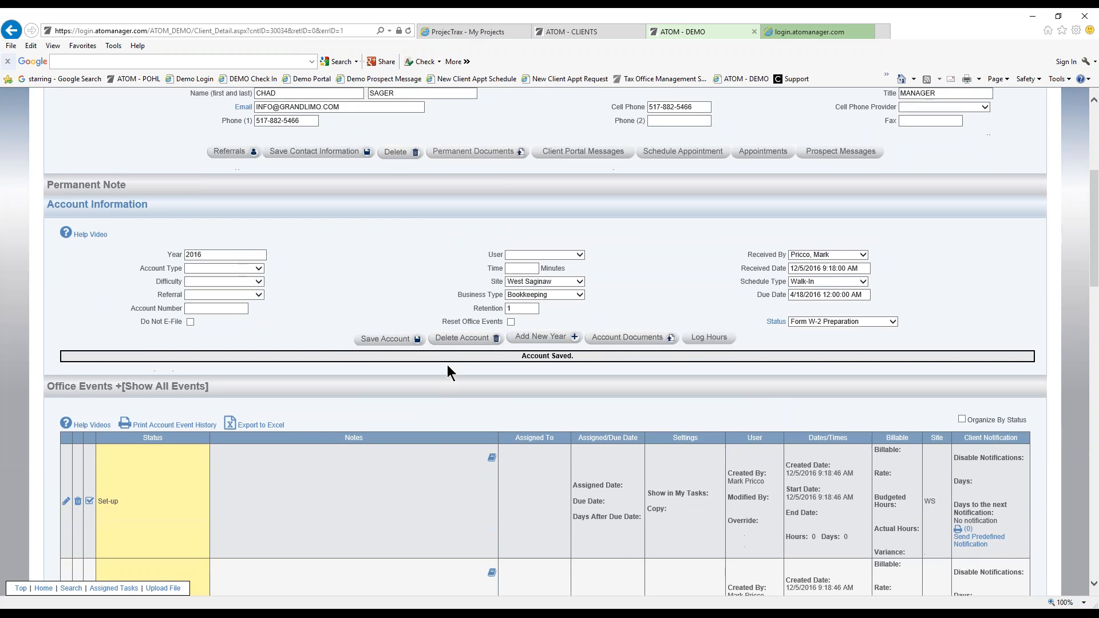
scroll(380, 306, down, 1)
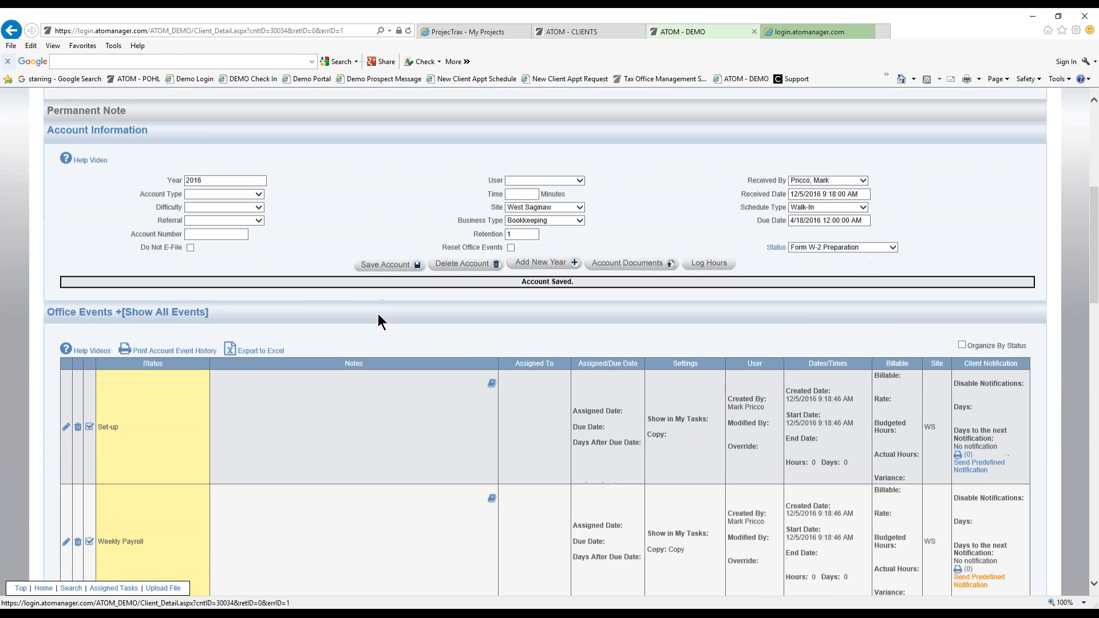
scroll(277, 367, down, 2)
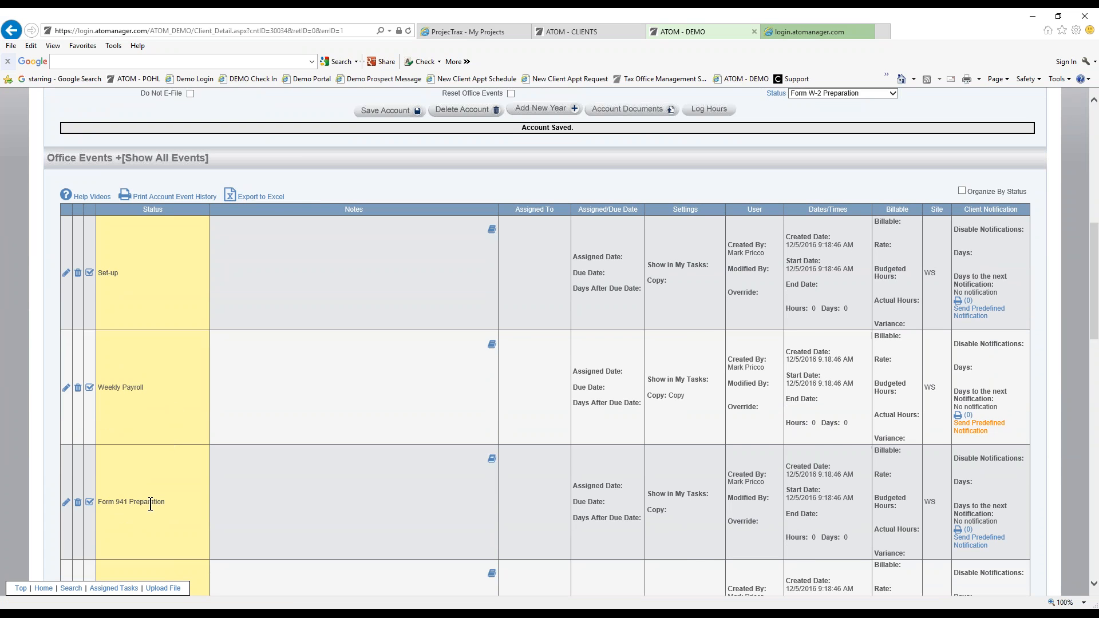
scroll(150, 504, down, 2)
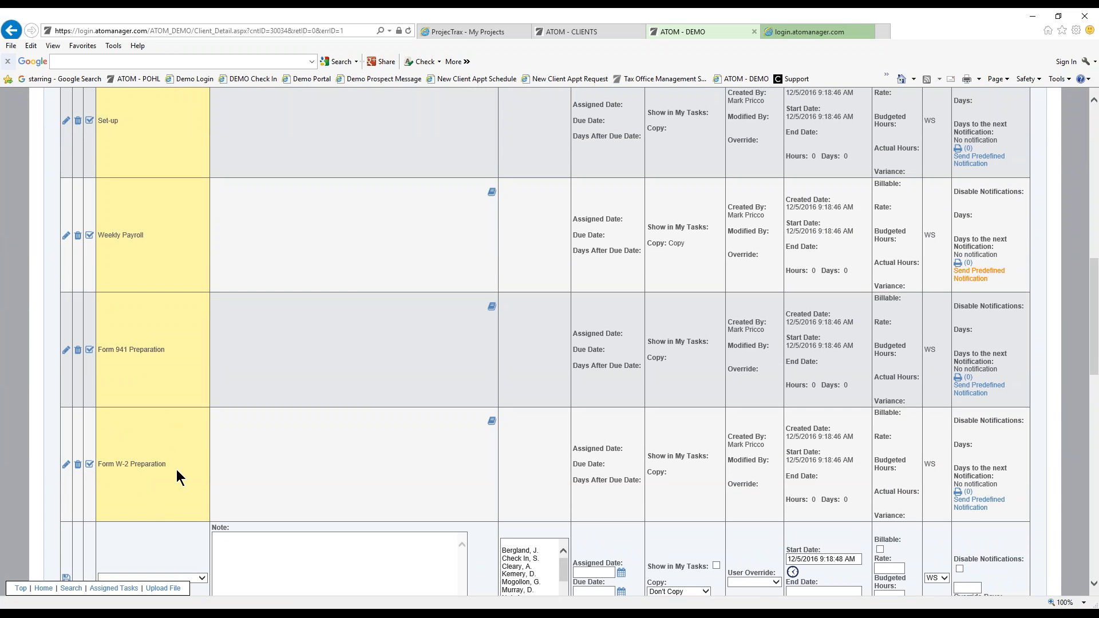
scroll(177, 469, up, 1)
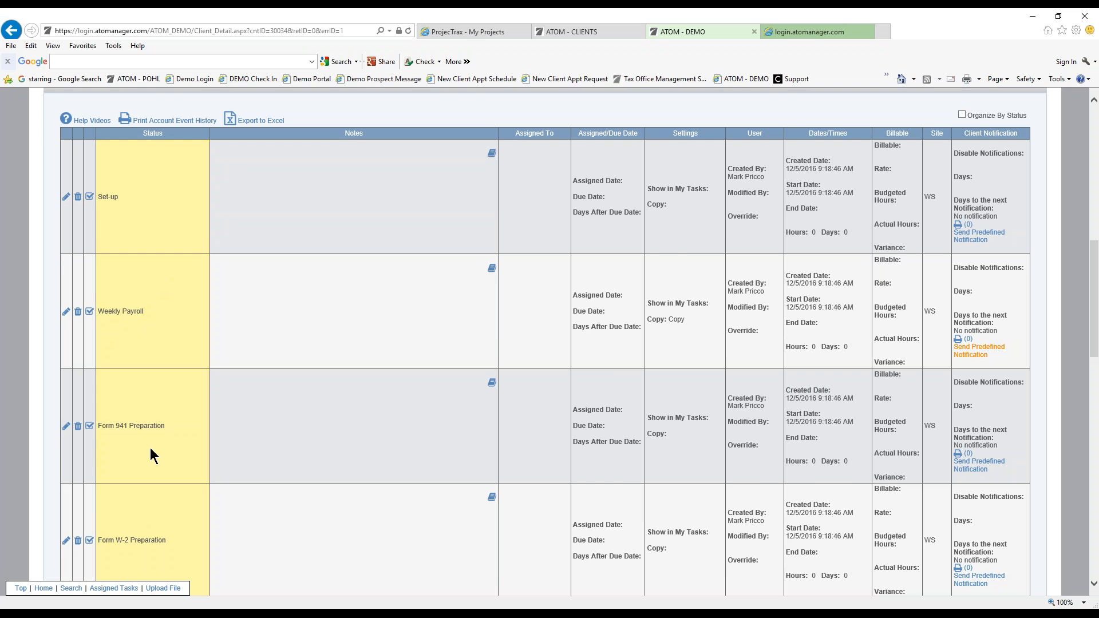
scroll(173, 441, up, 1)
scroll(173, 441, down, 1)
scroll(162, 441, down, 1)
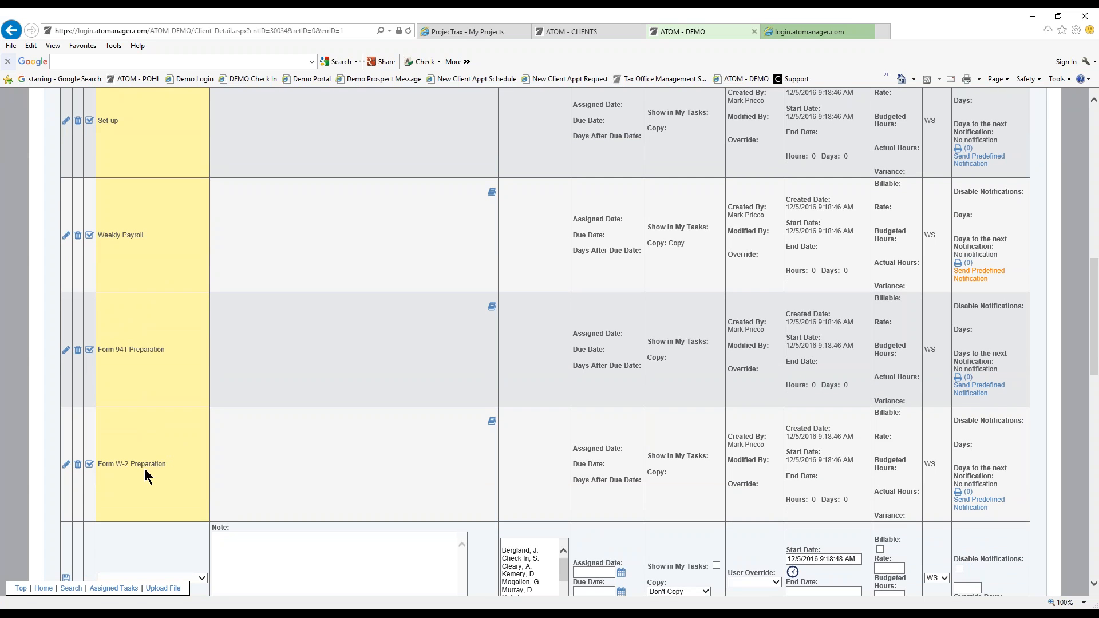
click(78, 465)
Confirm the Form W-2 Preparation deletion, then try adding a Sales Tax event, which is blocked.
click(560, 368)
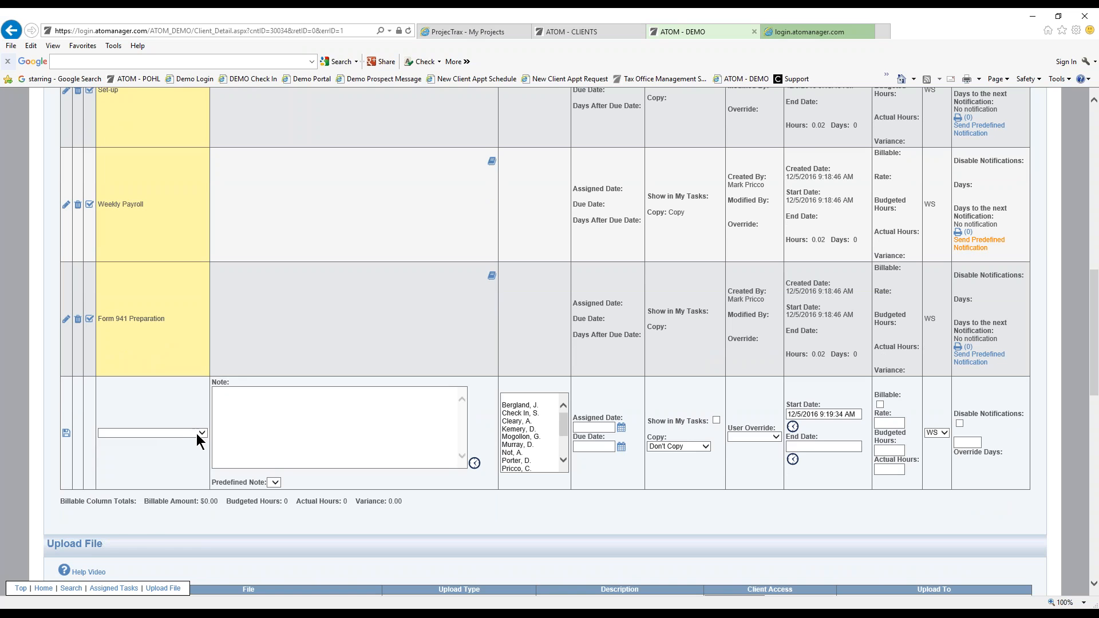
click(196, 434)
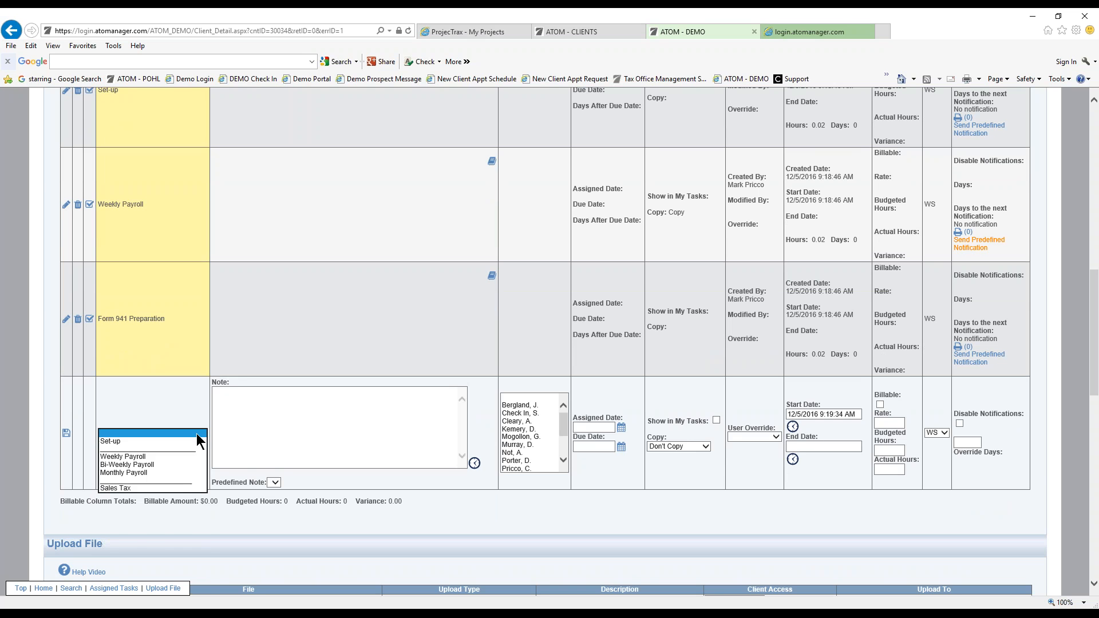
click(170, 488)
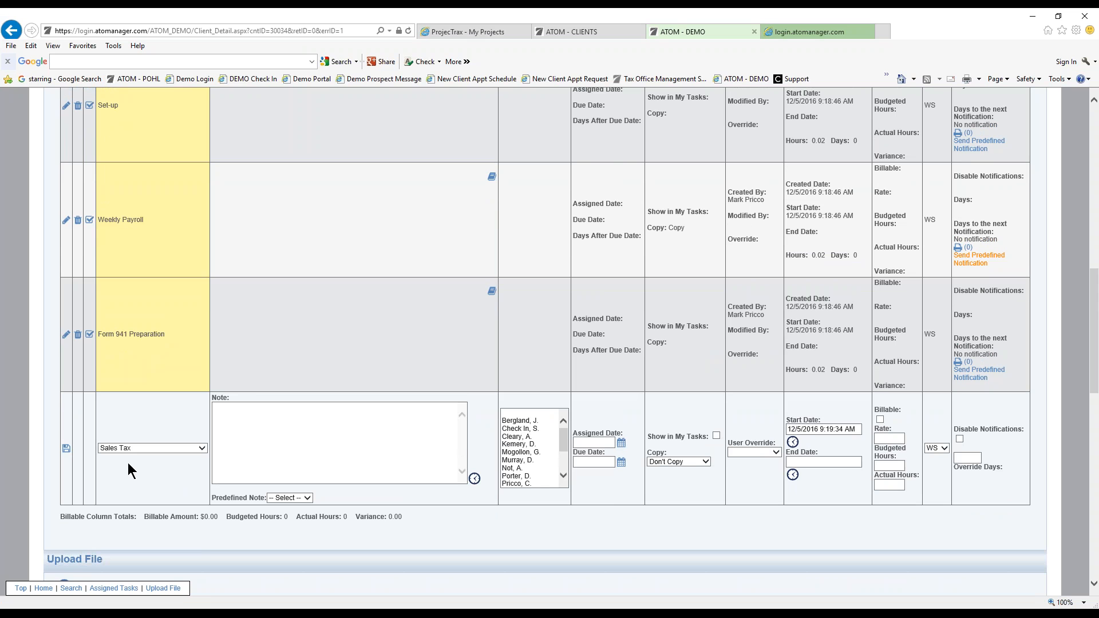
scroll(294, 328, up, 5)
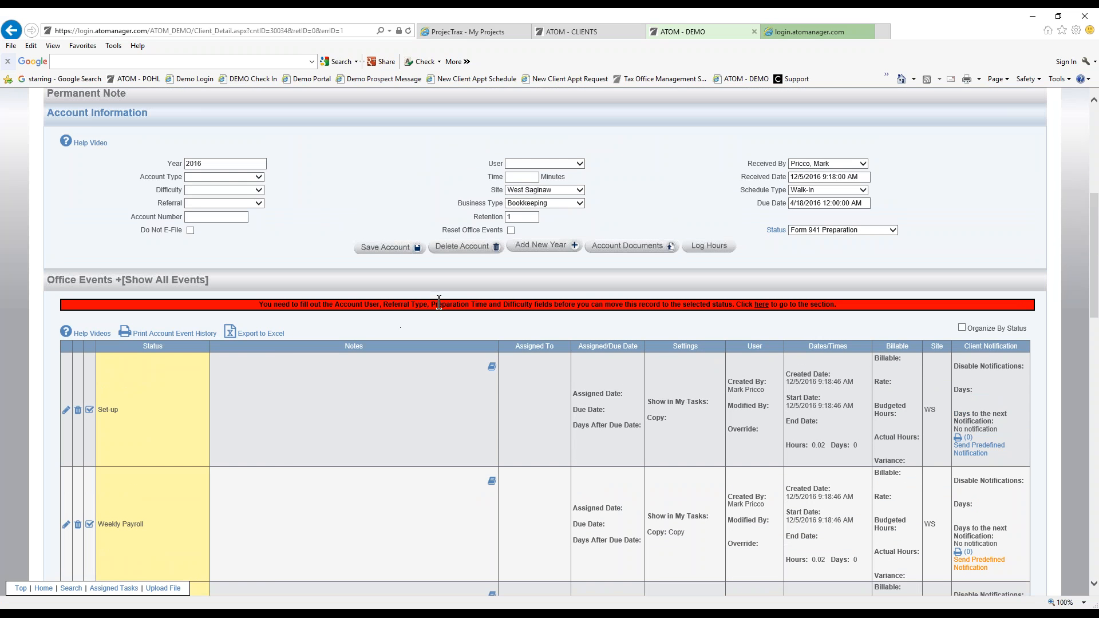
Set account type and difficulty to N/A, referral Refer a Friend, user Not Assigned, and save.
click(259, 180)
click(251, 184)
click(255, 190)
click(252, 197)
click(252, 204)
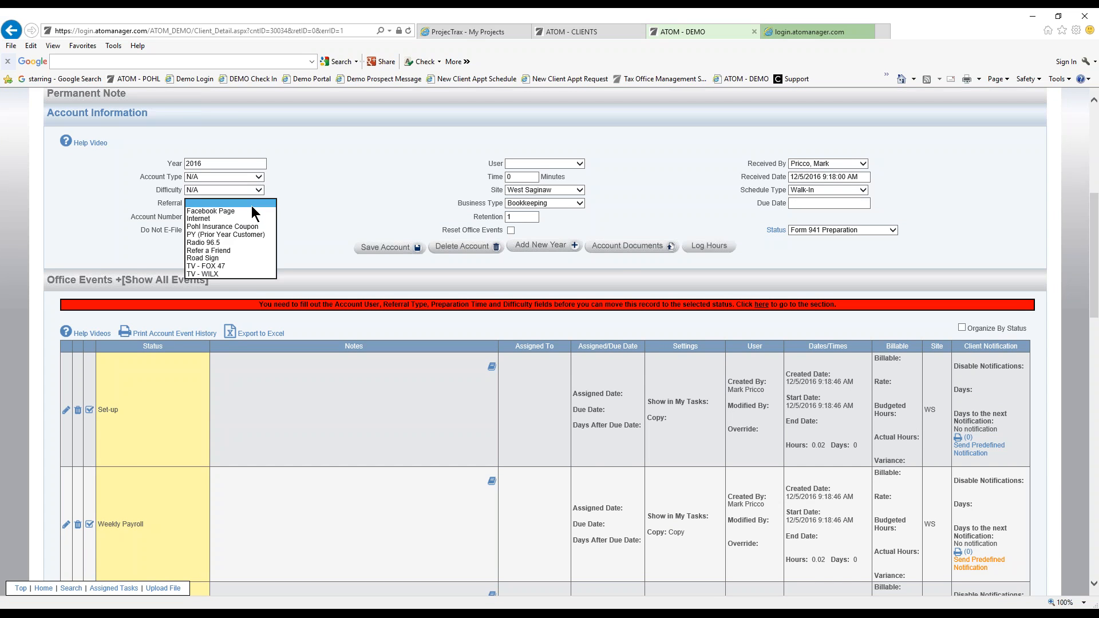
click(238, 250)
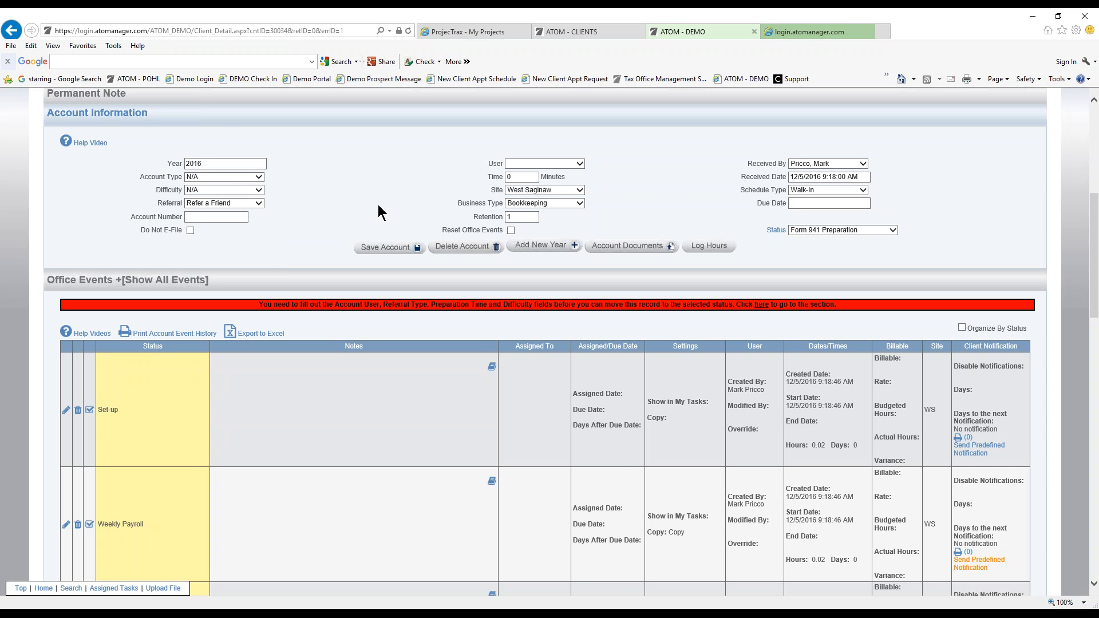
click(562, 164)
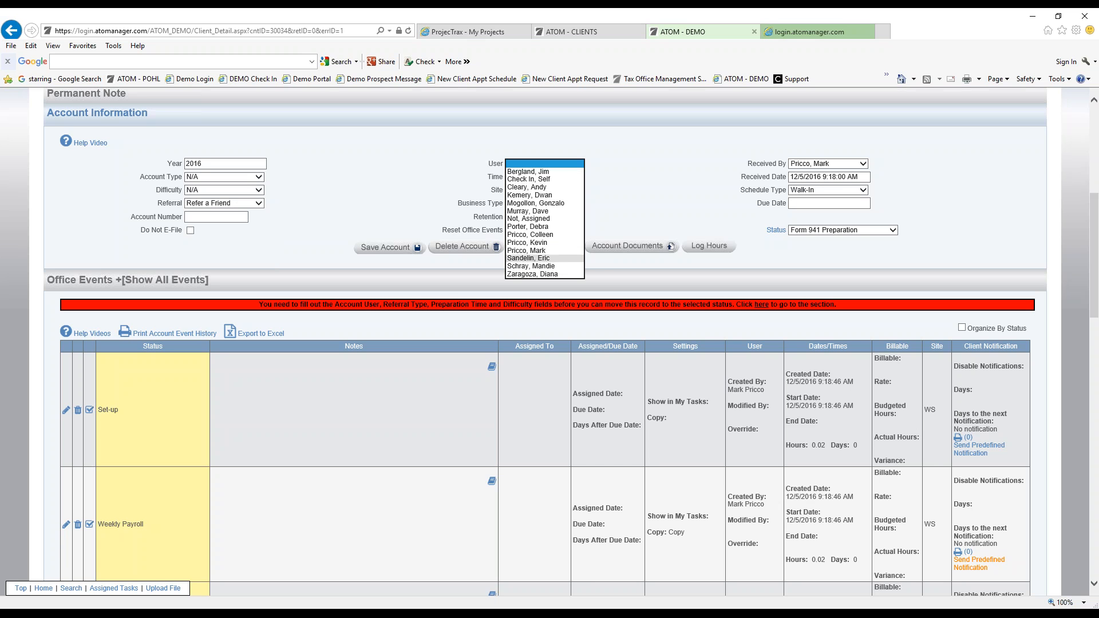
click(549, 218)
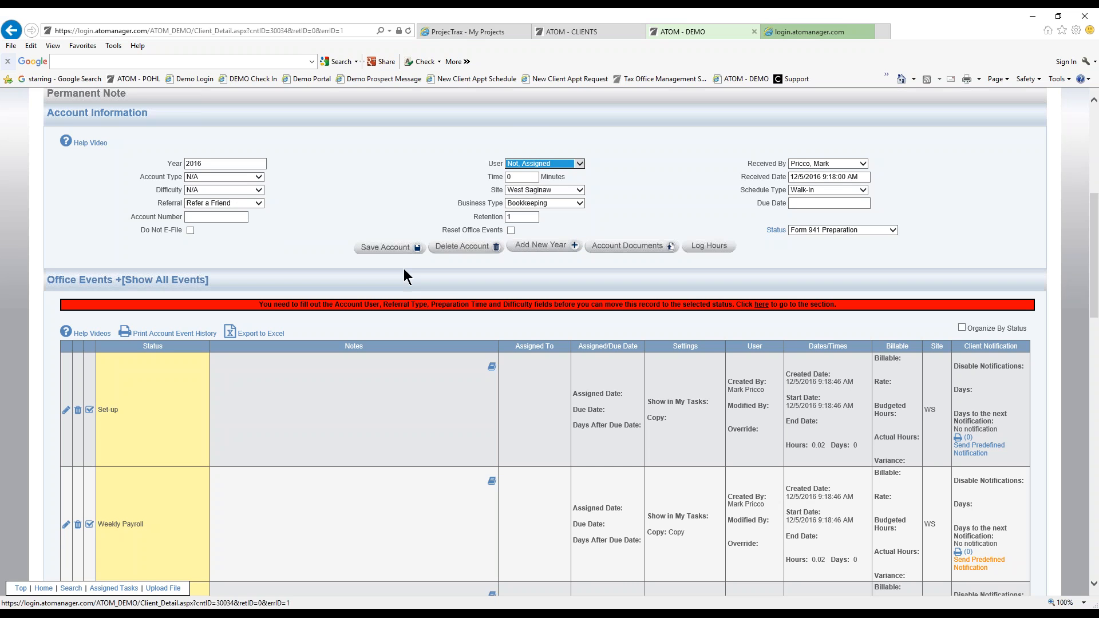
click(385, 248)
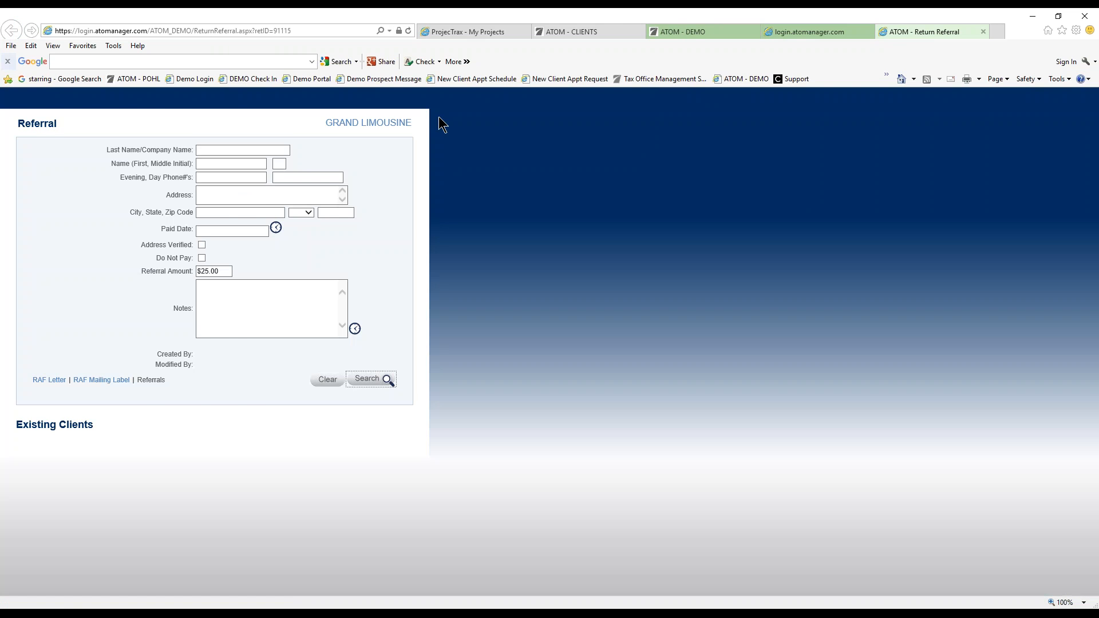
Close the referral form and change the account's referral to PY (Prior Year Customer).
click(984, 32)
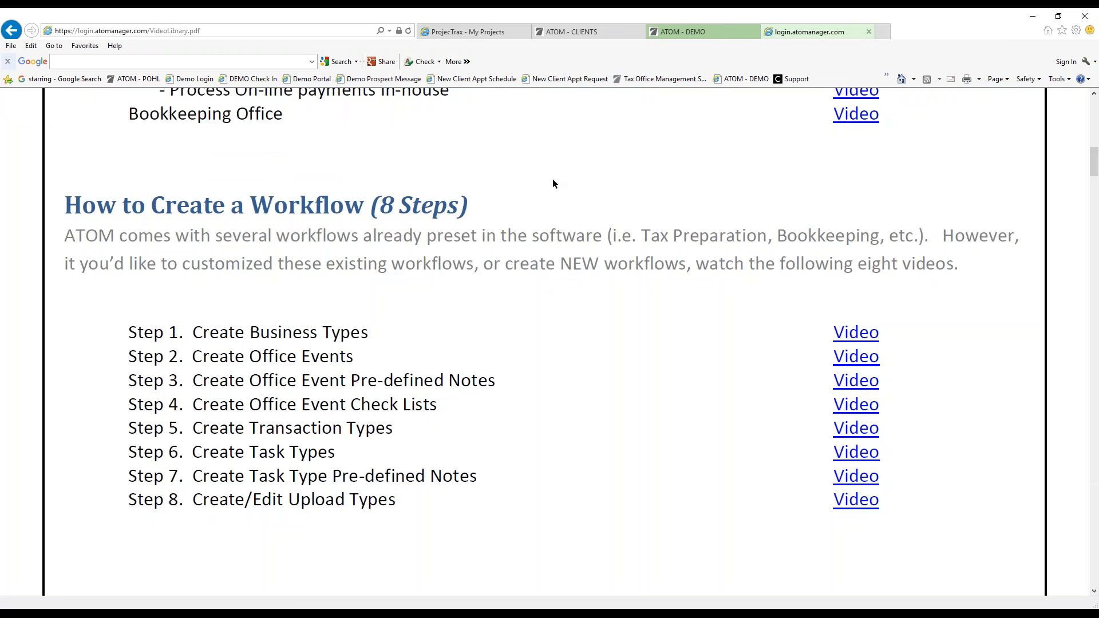
scroll(552, 179, up, 1)
click(687, 33)
click(257, 219)
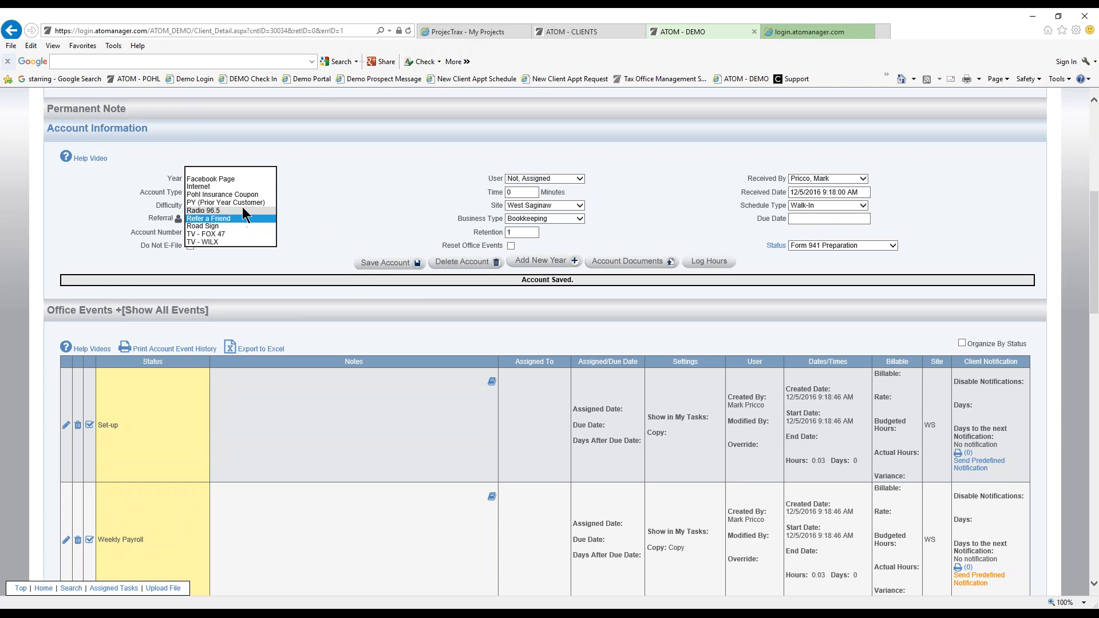
click(238, 202)
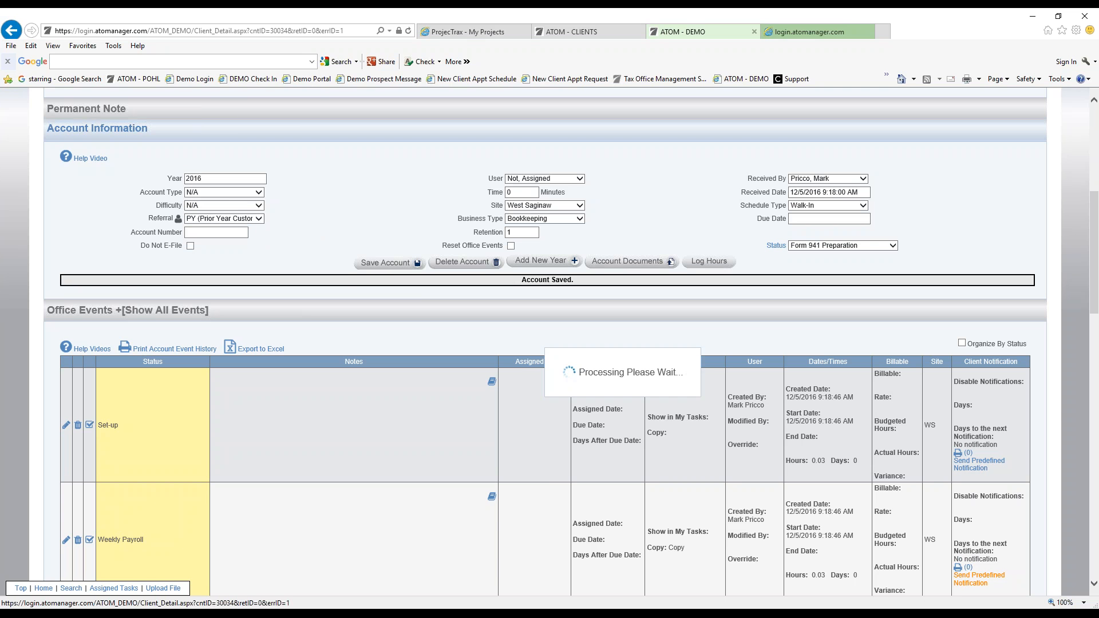
scroll(321, 247, down, 7)
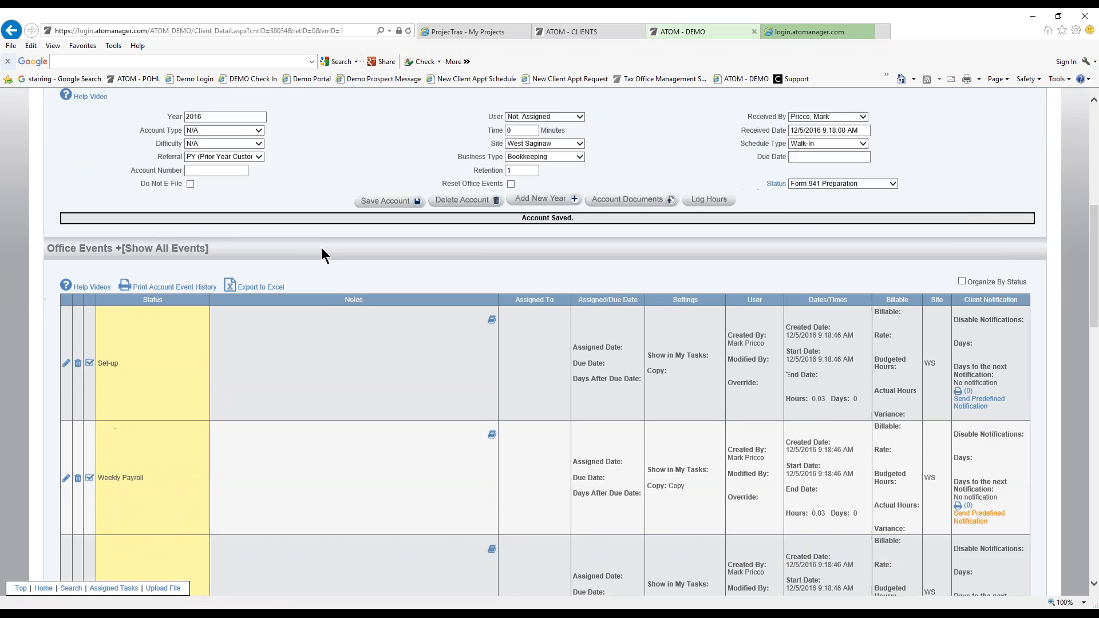
Add and save a Sales Tax office event, then bring up the Set-up event for editing.
click(189, 388)
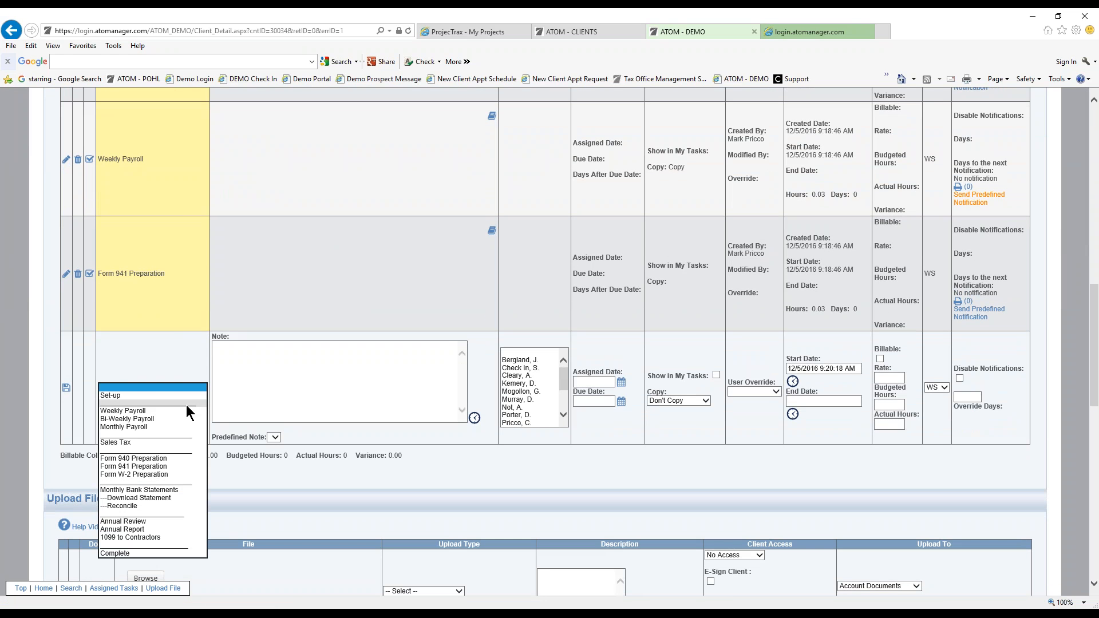
click(178, 442)
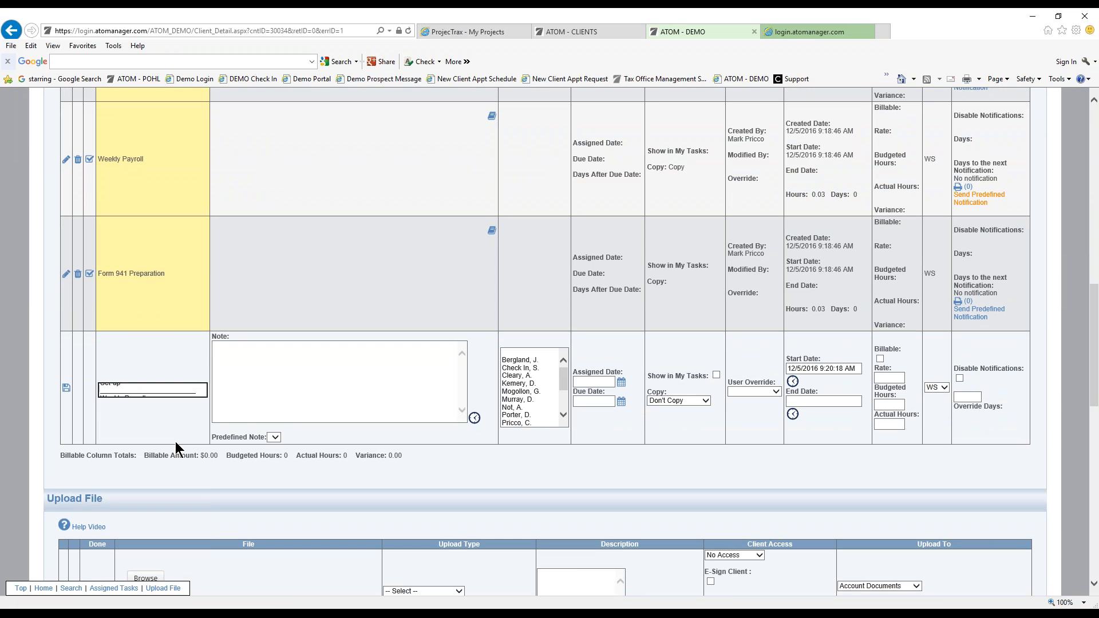
click(66, 390)
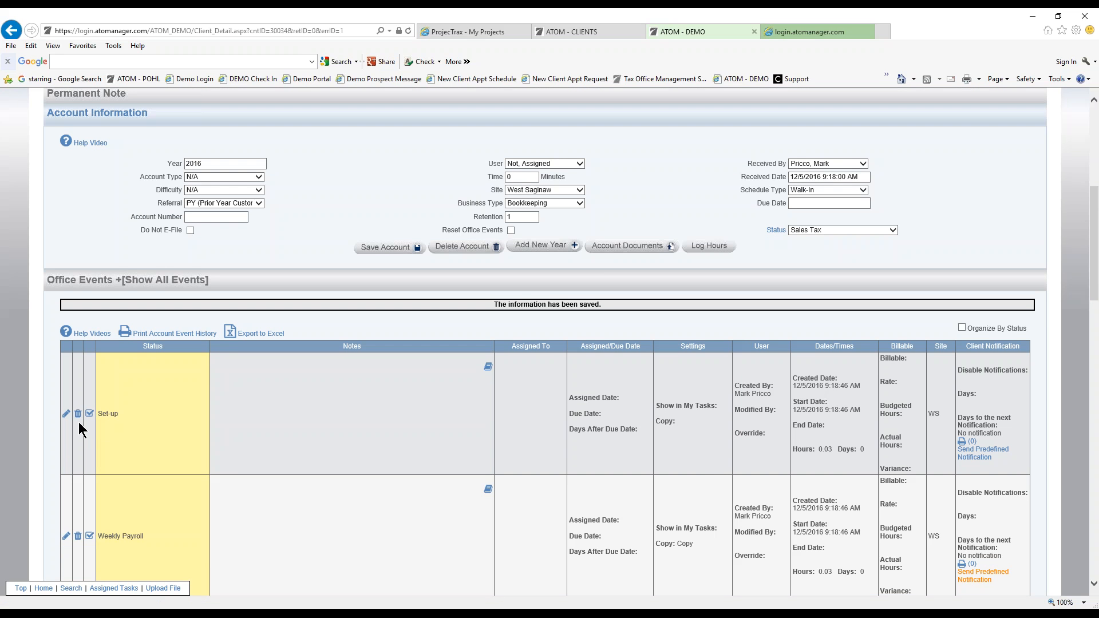
click(710, 465)
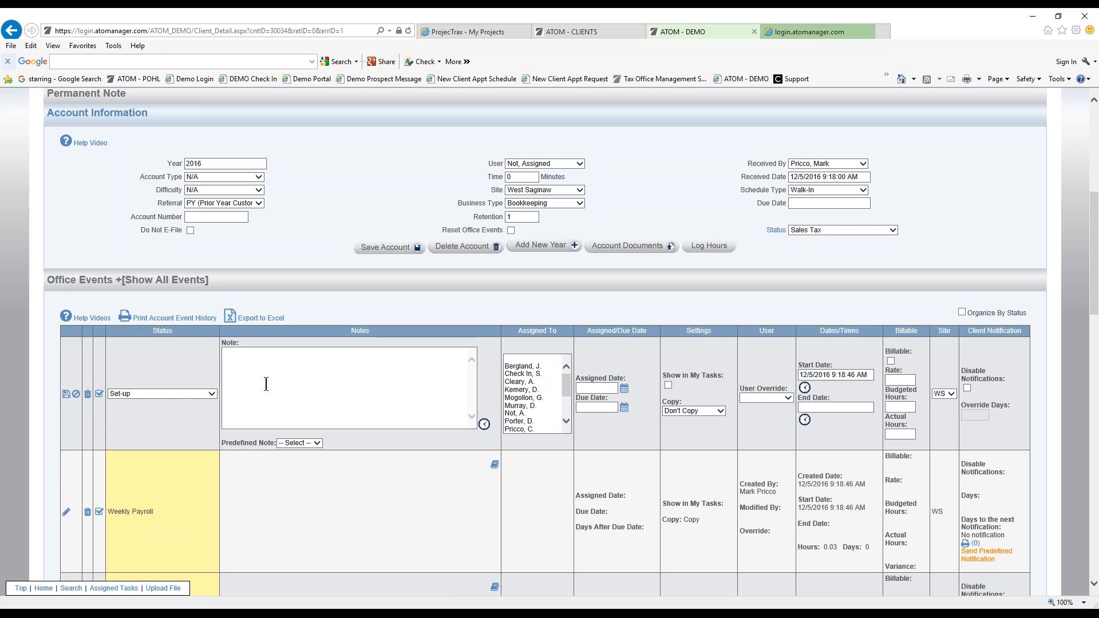
Stamp the current time as the Set-up event's end date and save it.
click(805, 421)
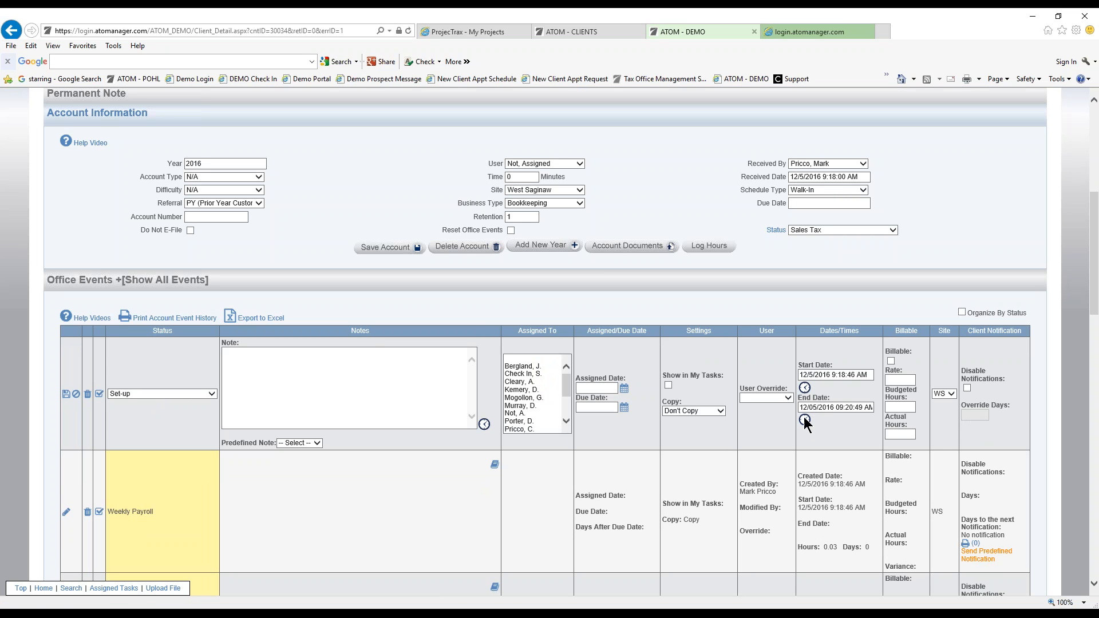
click(66, 394)
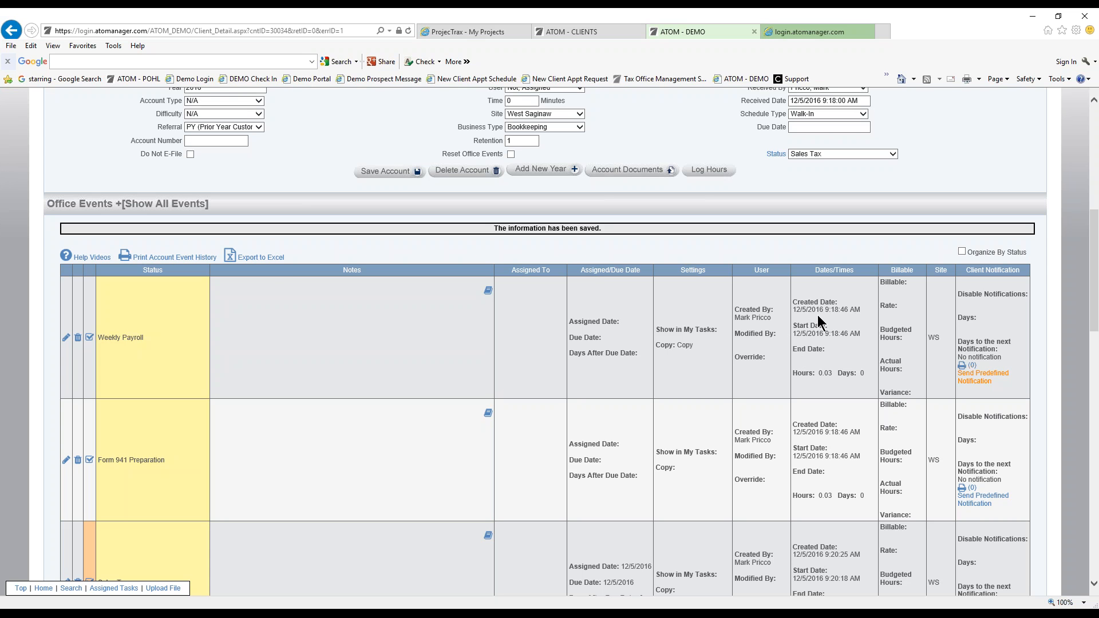
Change the Weekly Payroll start date from 12/5/2016 to 12/3/2016 and save it.
click(67, 339)
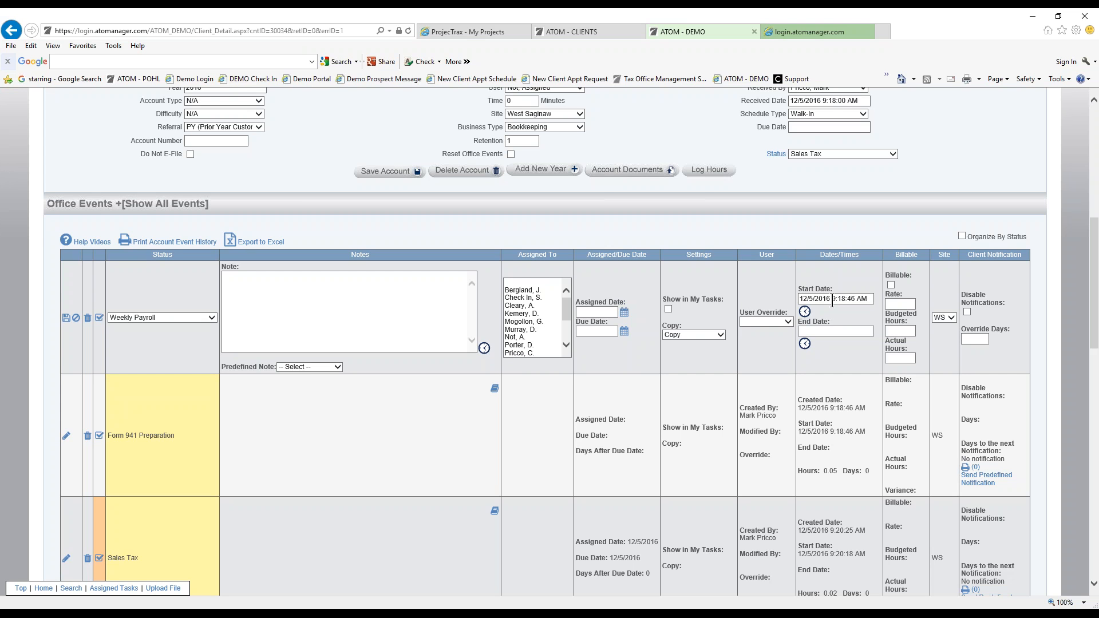
click(814, 301)
key(BackSpace)
text(3)
click(66, 318)
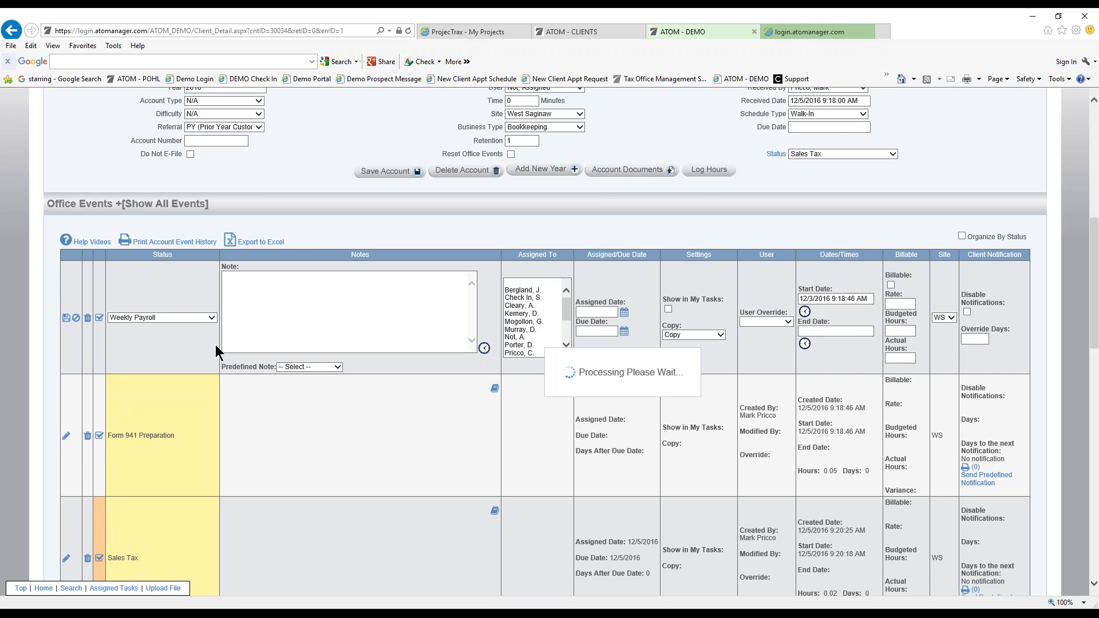
scroll(321, 347, down, 1)
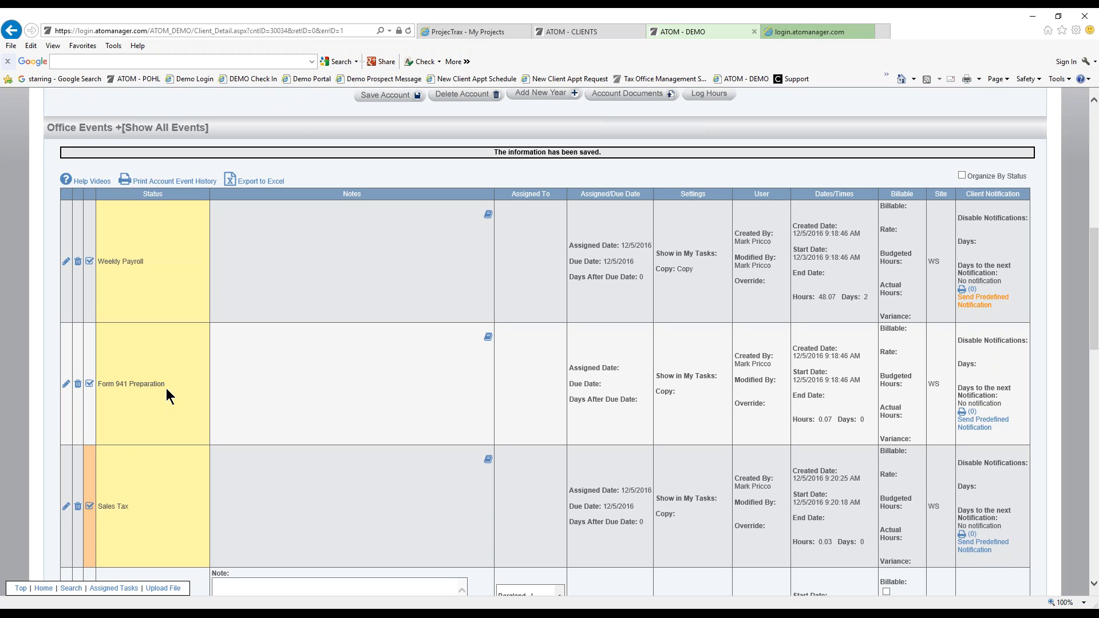
Cancel the Form 941 Preparation edit and open the Weekly Payroll (1/6) list from Home.
scroll(252, 400, up, 6)
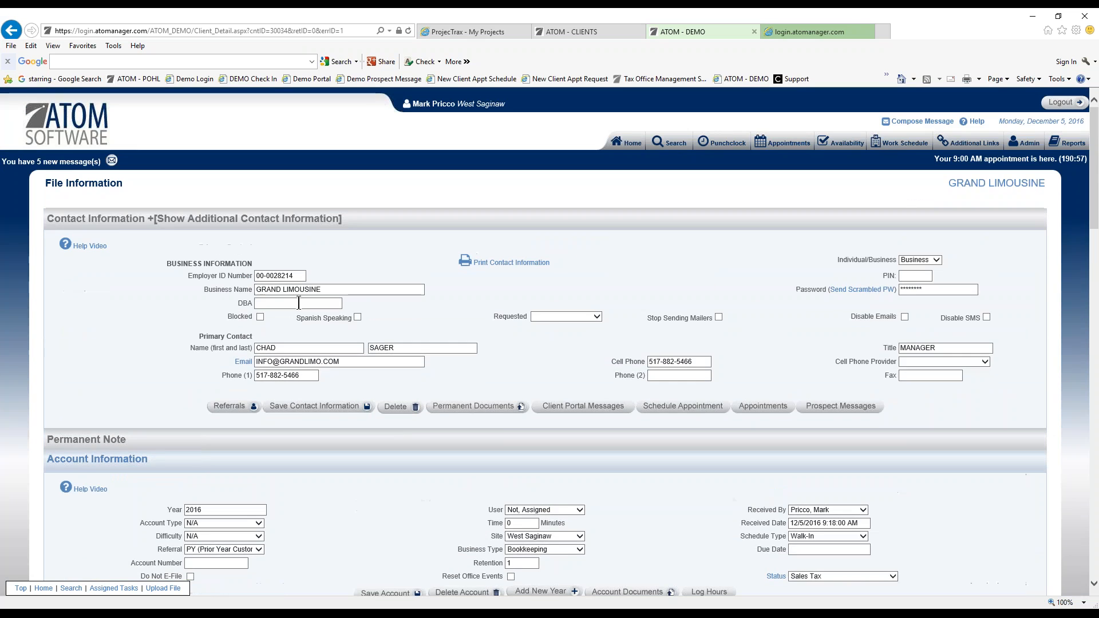
scroll(308, 323, down, 2)
scroll(327, 390, down, 6)
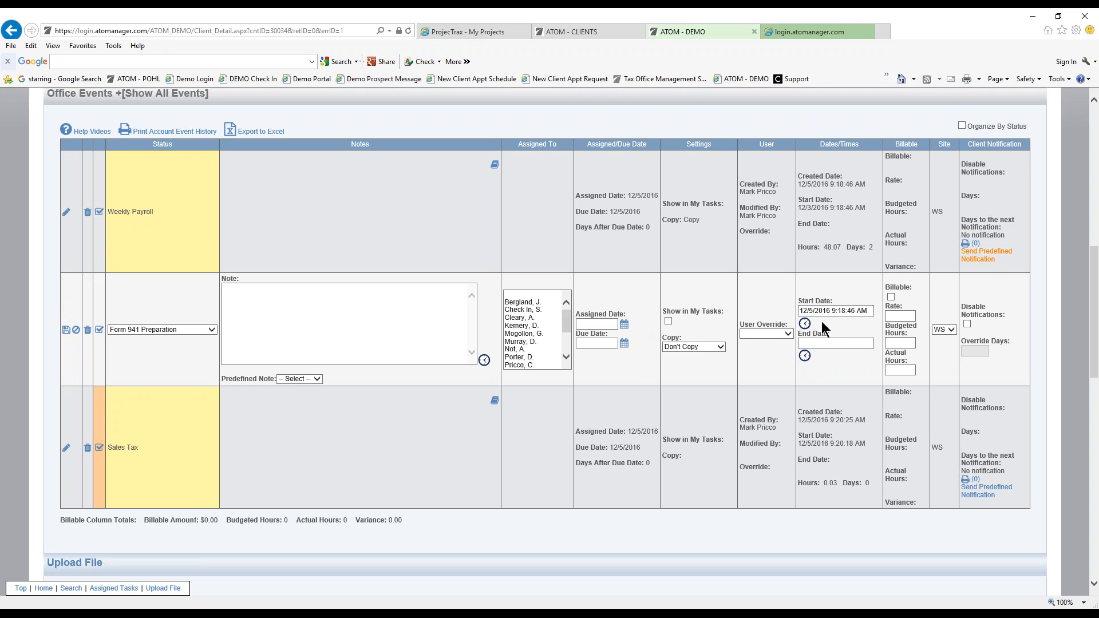
click(76, 330)
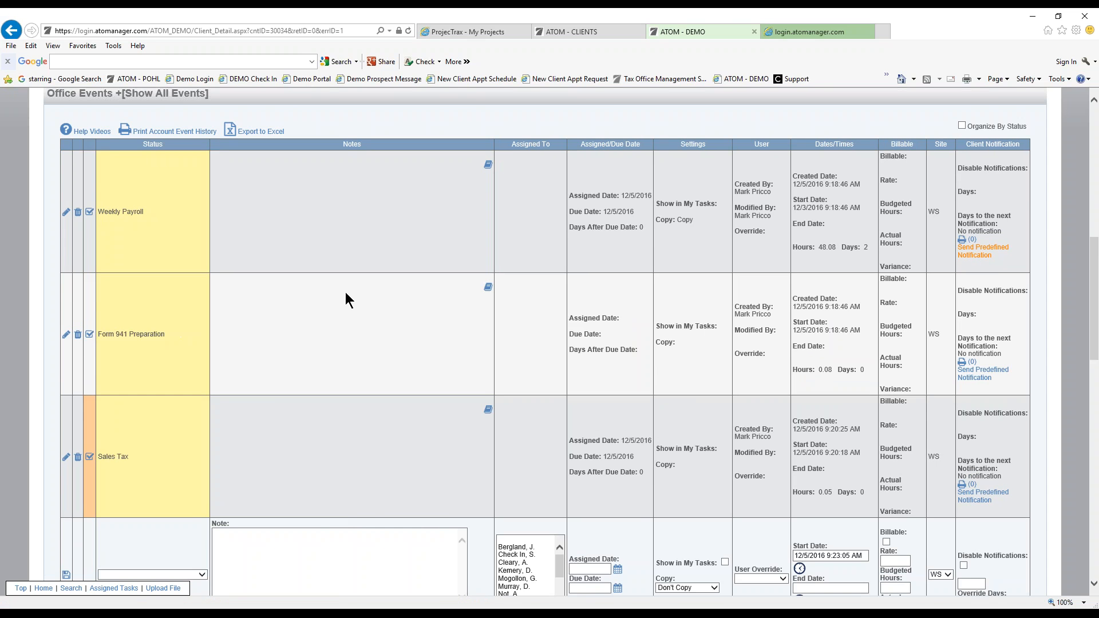
scroll(346, 279, up, 10)
click(630, 142)
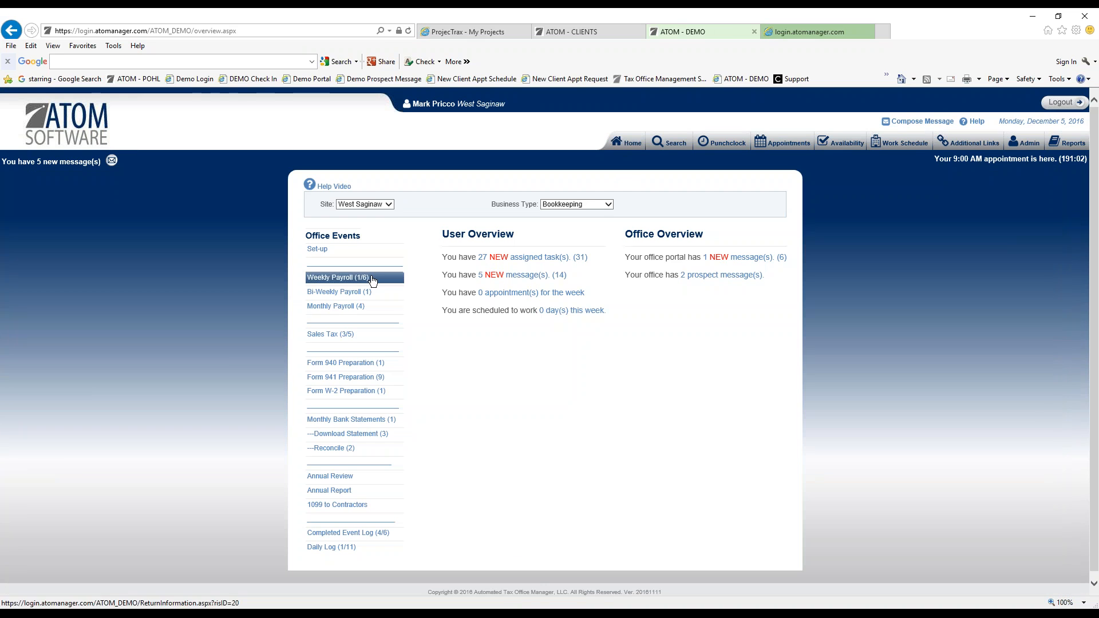
click(370, 278)
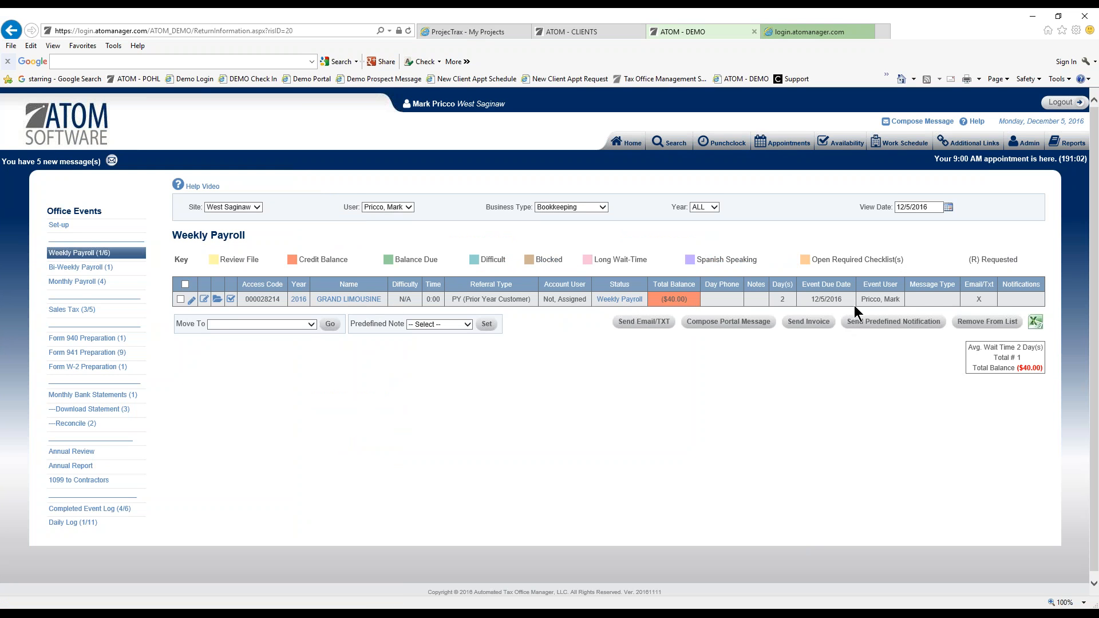
Note the event's 2 days open, then open Grand Limousine's Weekly Payroll event from the list.
drag(780, 300, 789, 300)
click(783, 301)
click(607, 304)
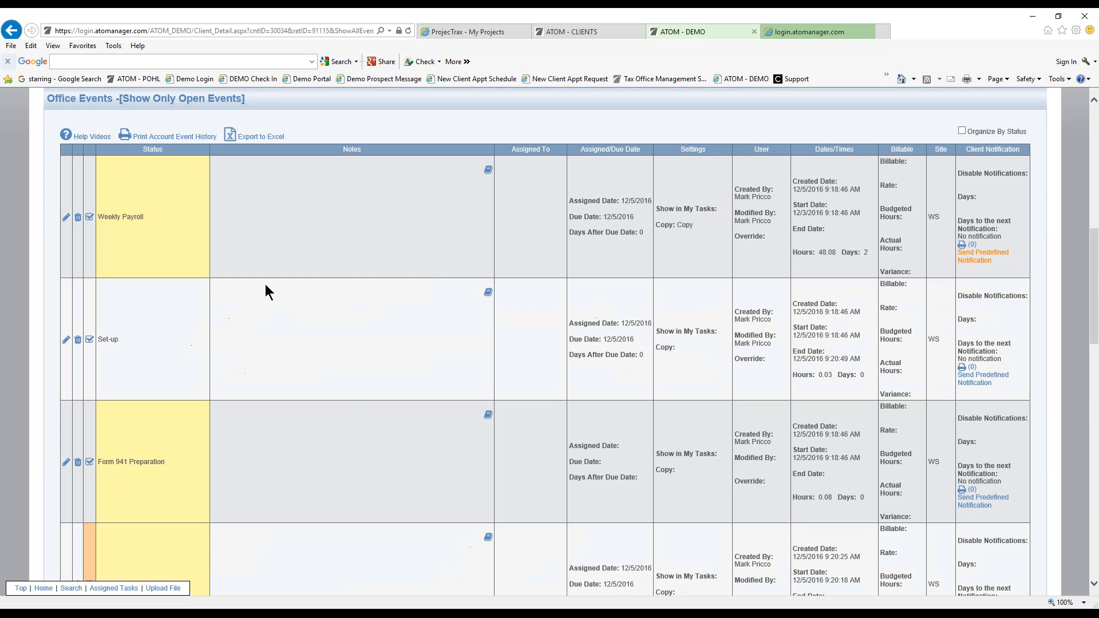
Stamp the current time as the Weekly Payroll event's end date and save it.
click(66, 218)
click(805, 242)
click(66, 213)
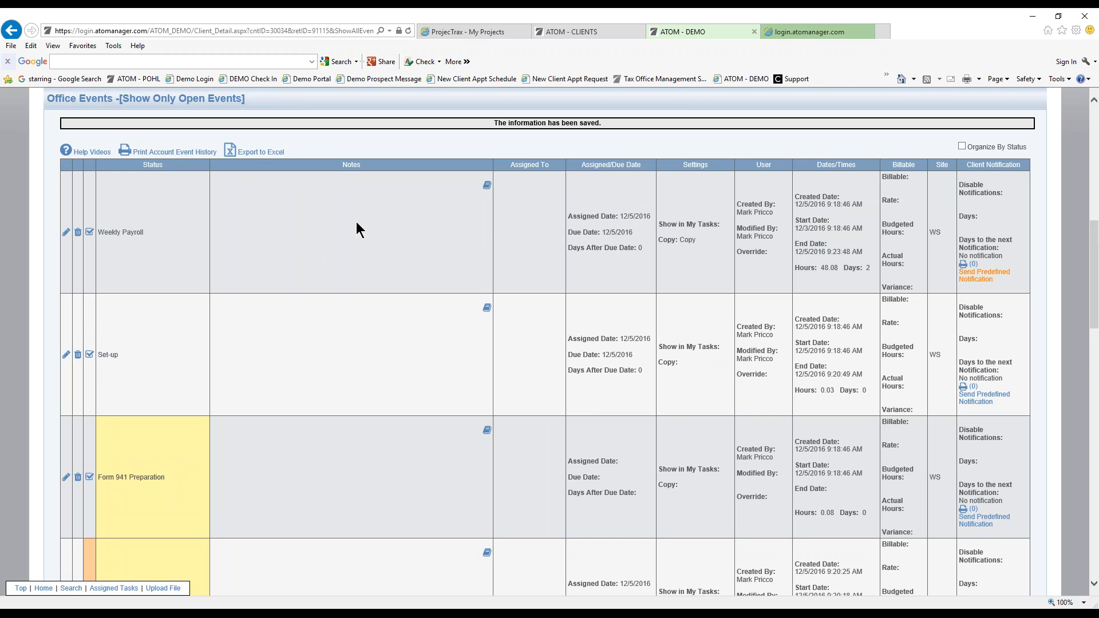
Check the new Weekly Payroll event due 12/12/2016 with its 'Need payroll hours' note.
scroll(360, 273, down, 5)
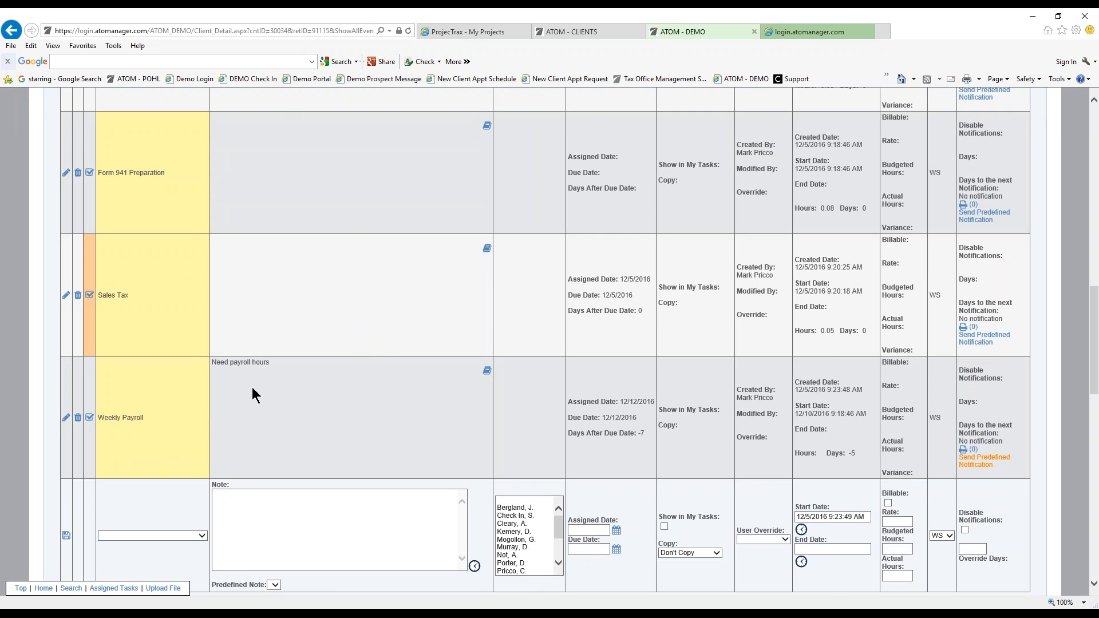
drag(213, 362, 273, 362)
click(280, 362)
Go Home, confirm the Weekly Payroll (0/5) list has no open events, then go back.
scroll(828, 428, up, 15)
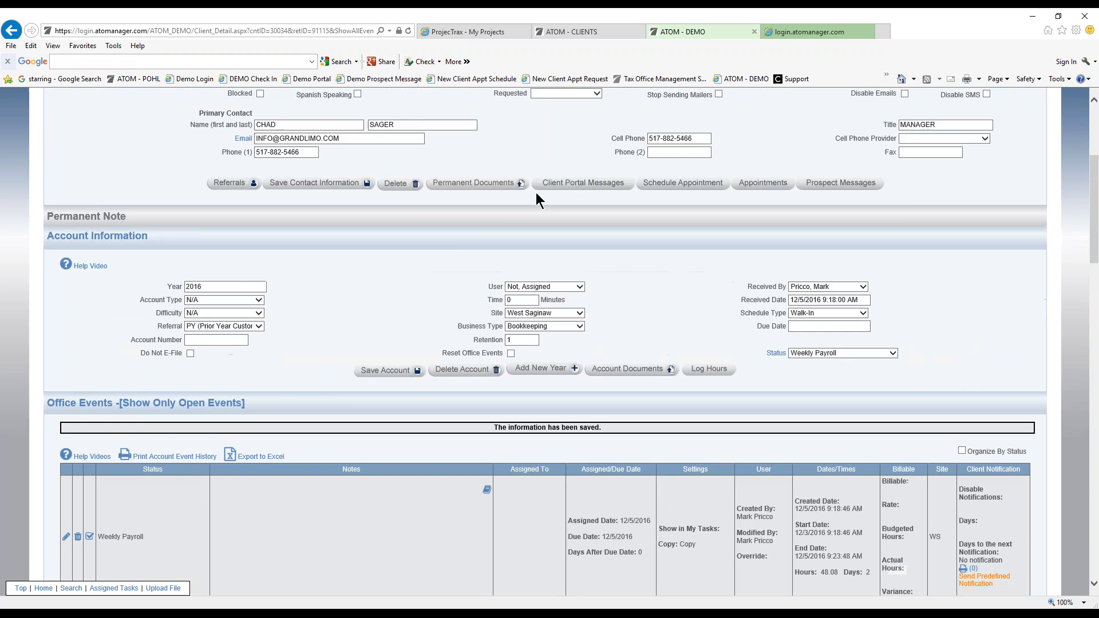
click(630, 144)
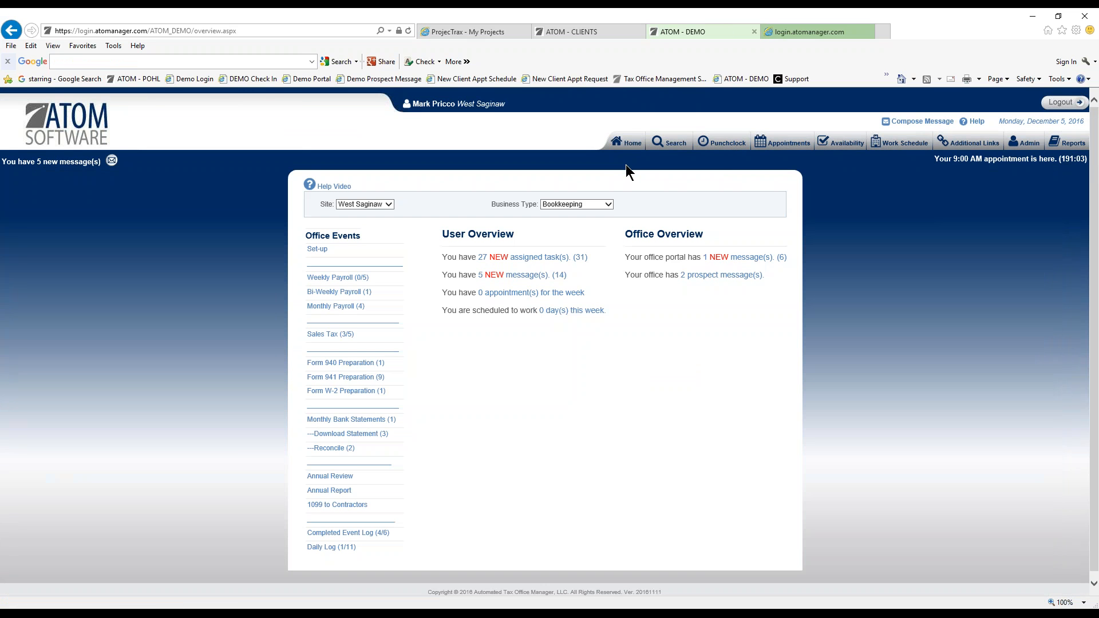
click(378, 280)
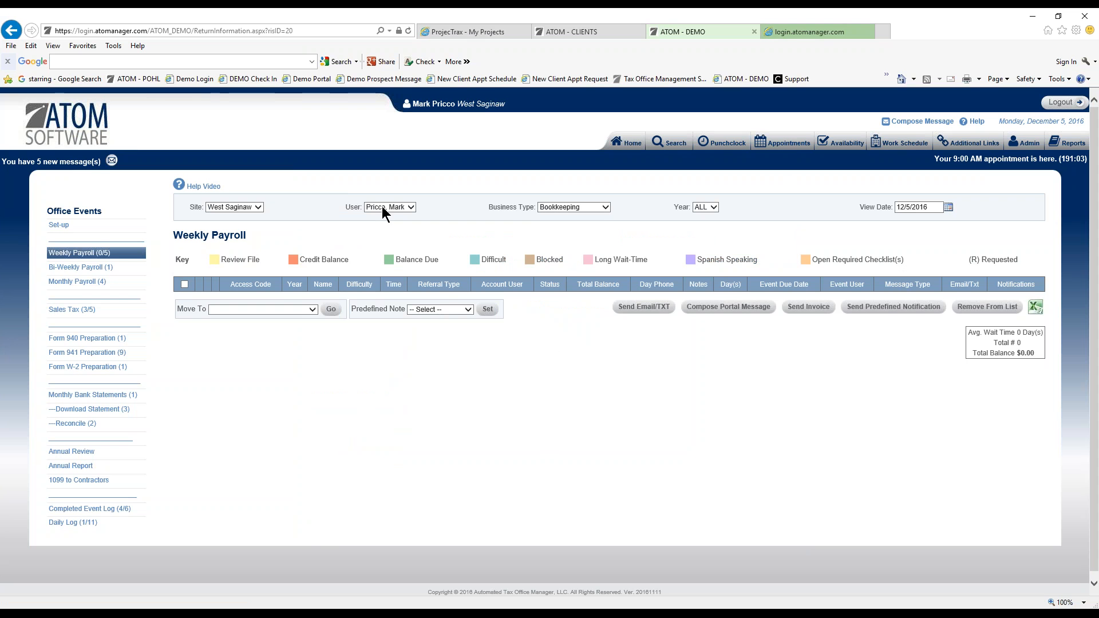
click(13, 29)
click(12, 32)
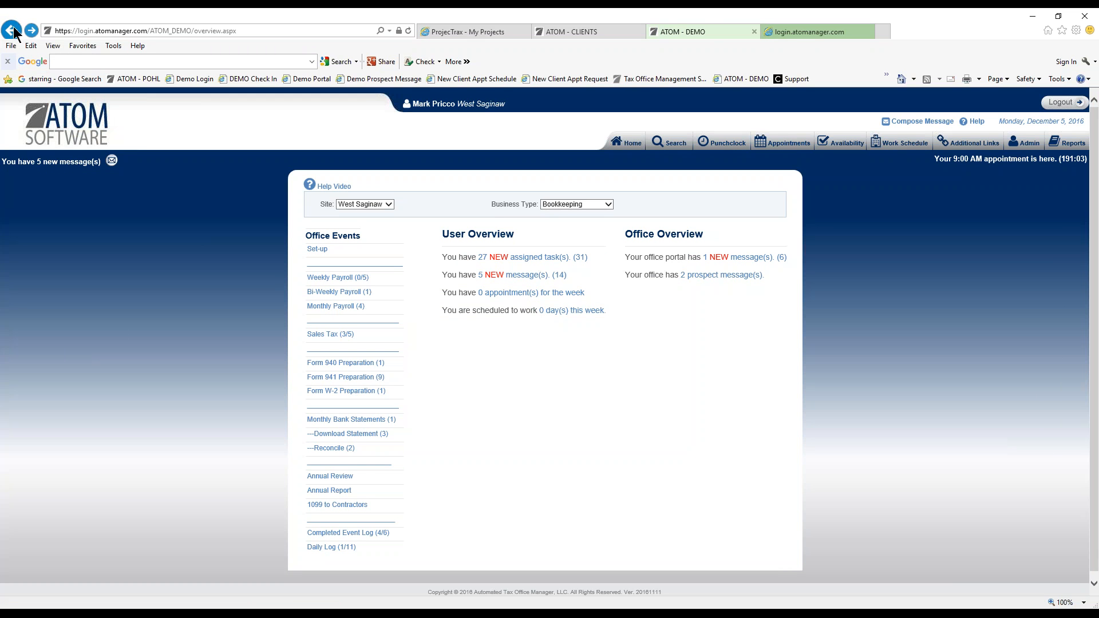
scroll(249, 417, down, 5)
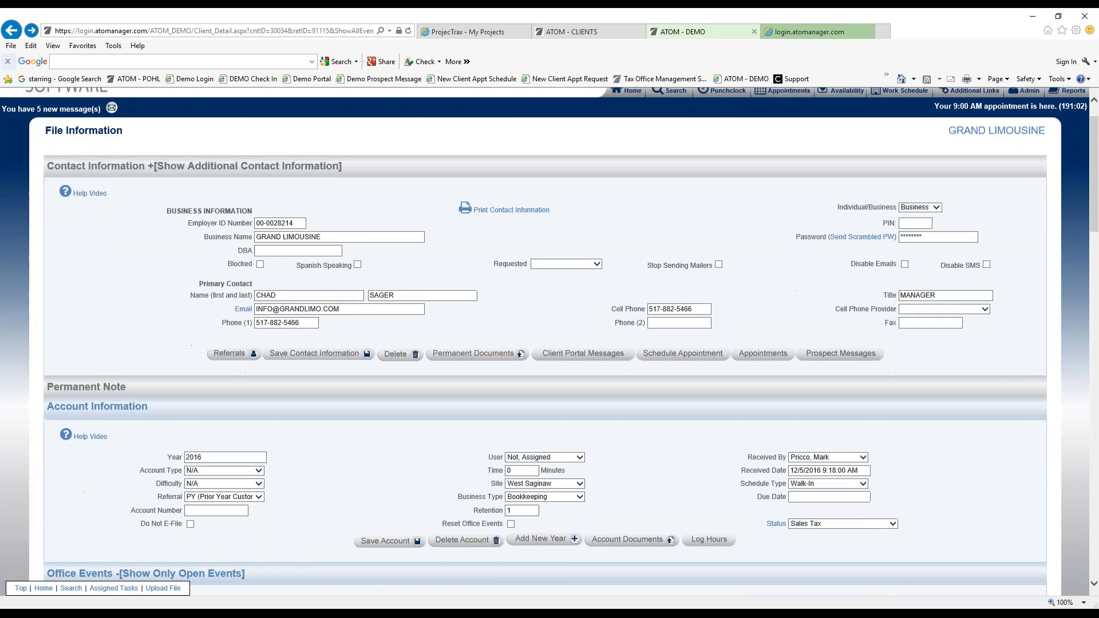
scroll(248, 417, down, 6)
scroll(273, 270, up, 2)
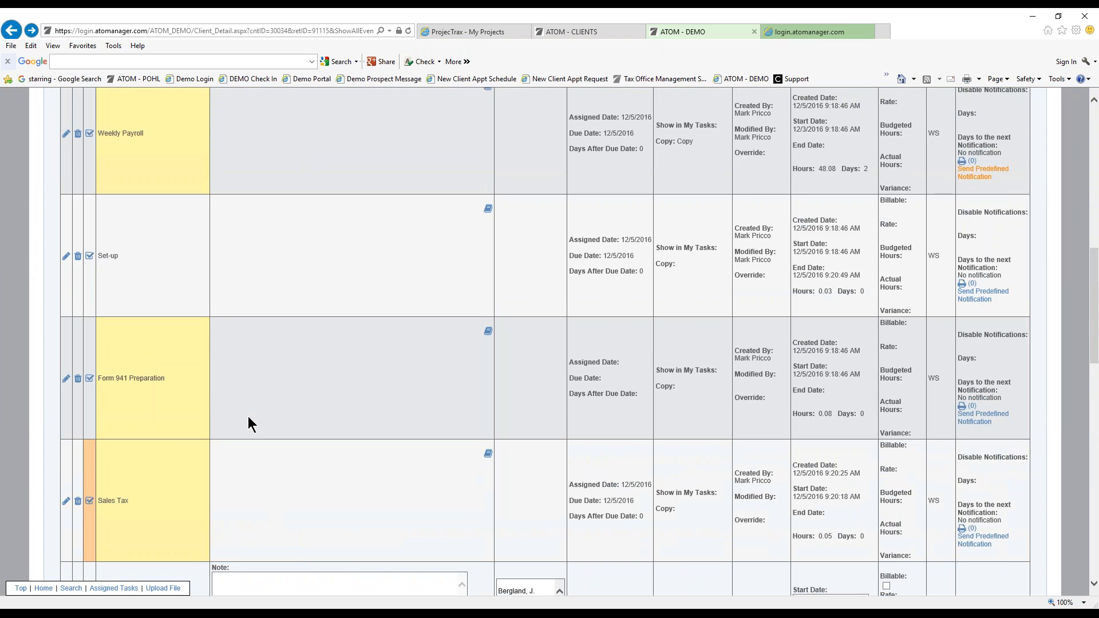
key(F5)
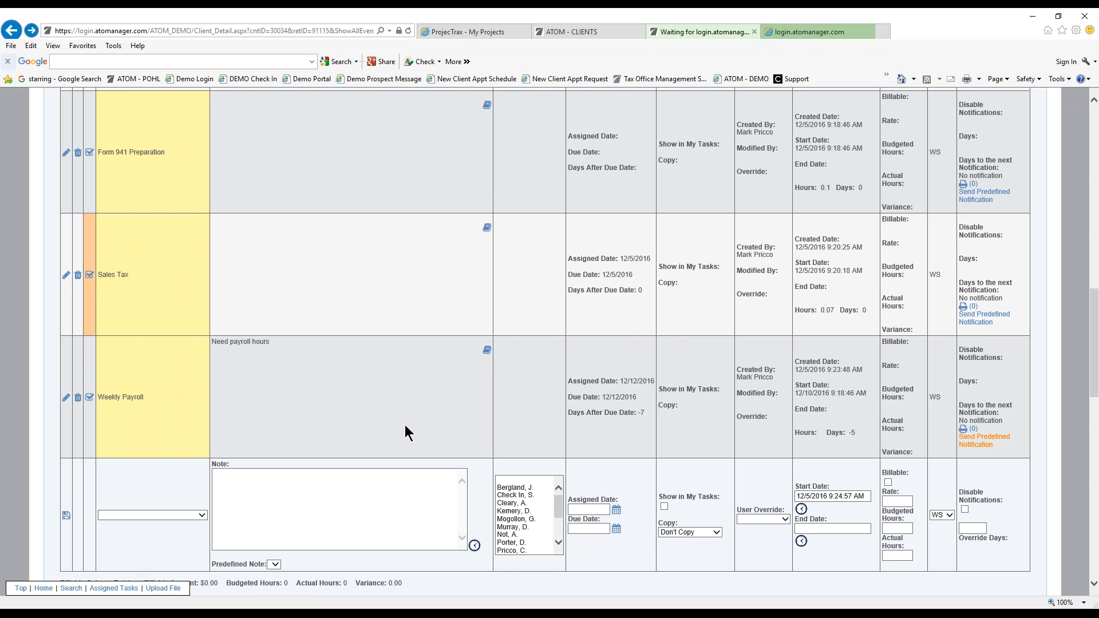
scroll(403, 424, up, 2)
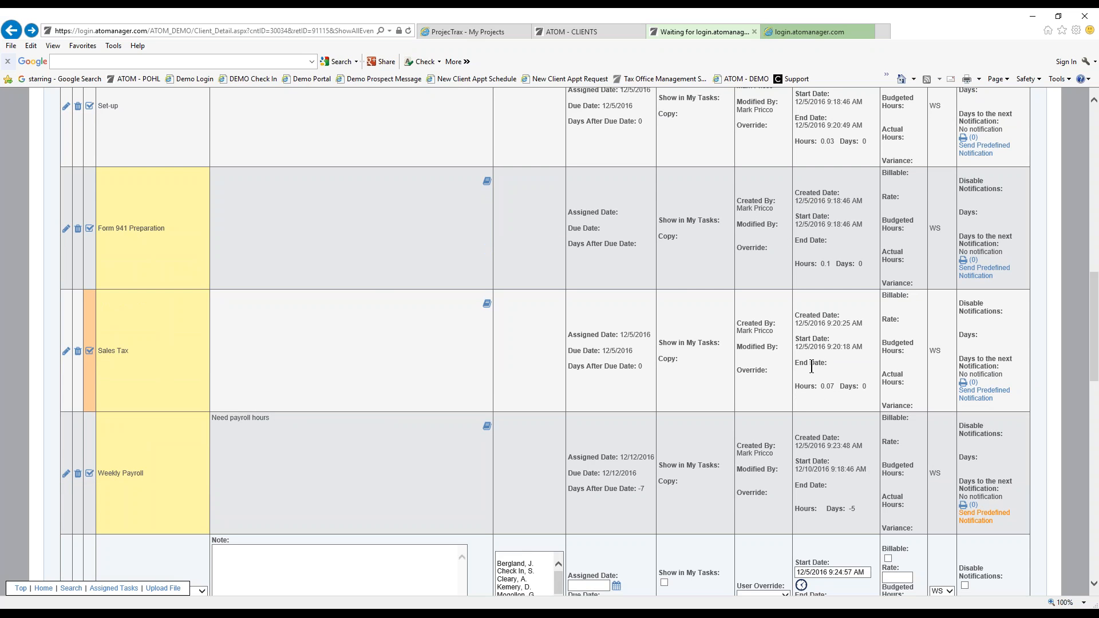
click(487, 428)
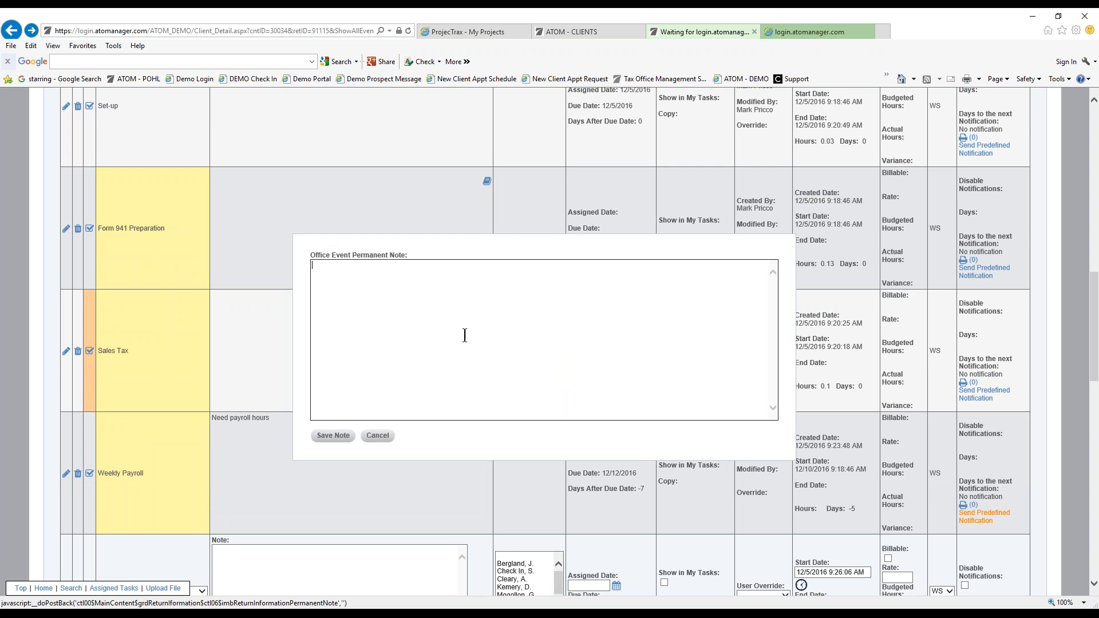
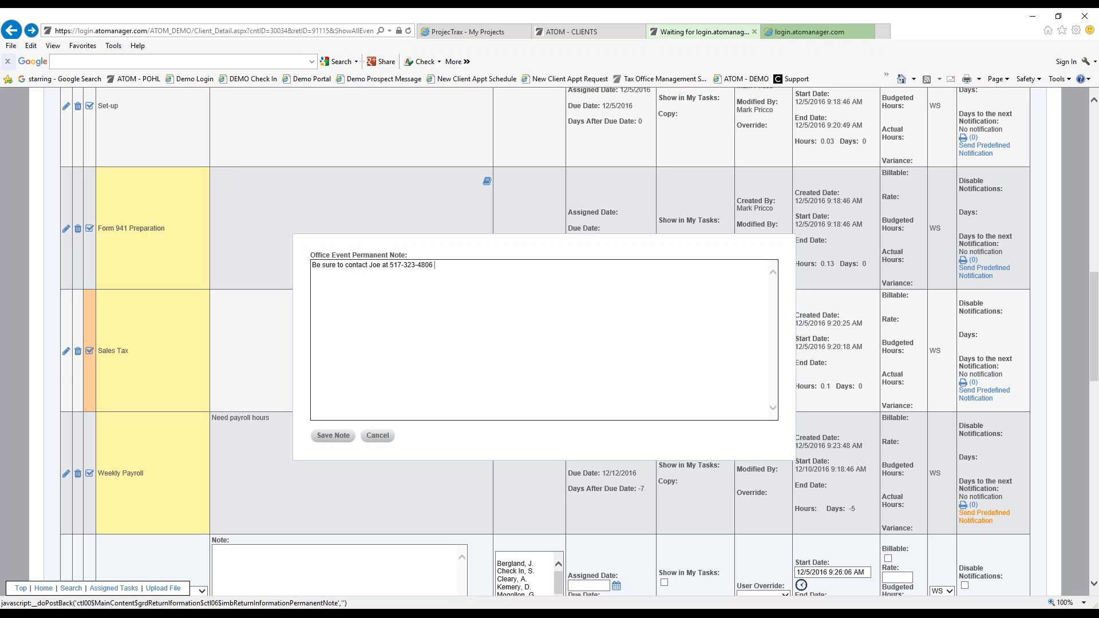
text(to re)
text(midn)
key(BackSpace)
key(BackSpace)
key(BackSpace)
text(nd him of hours.)
click(326, 436)
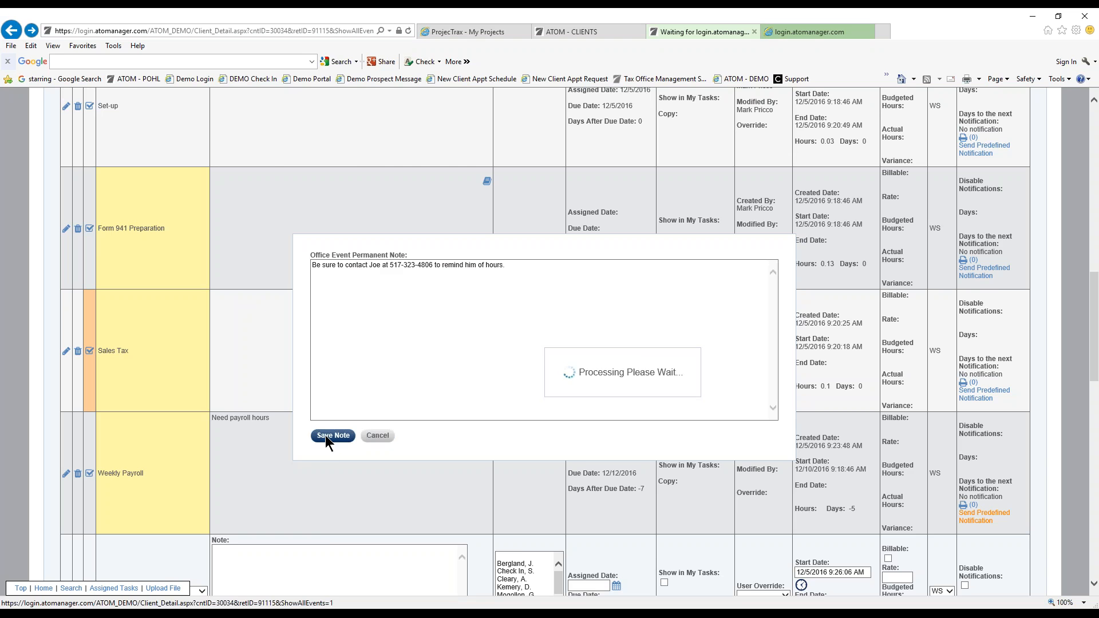
scroll(341, 452, down, 1)
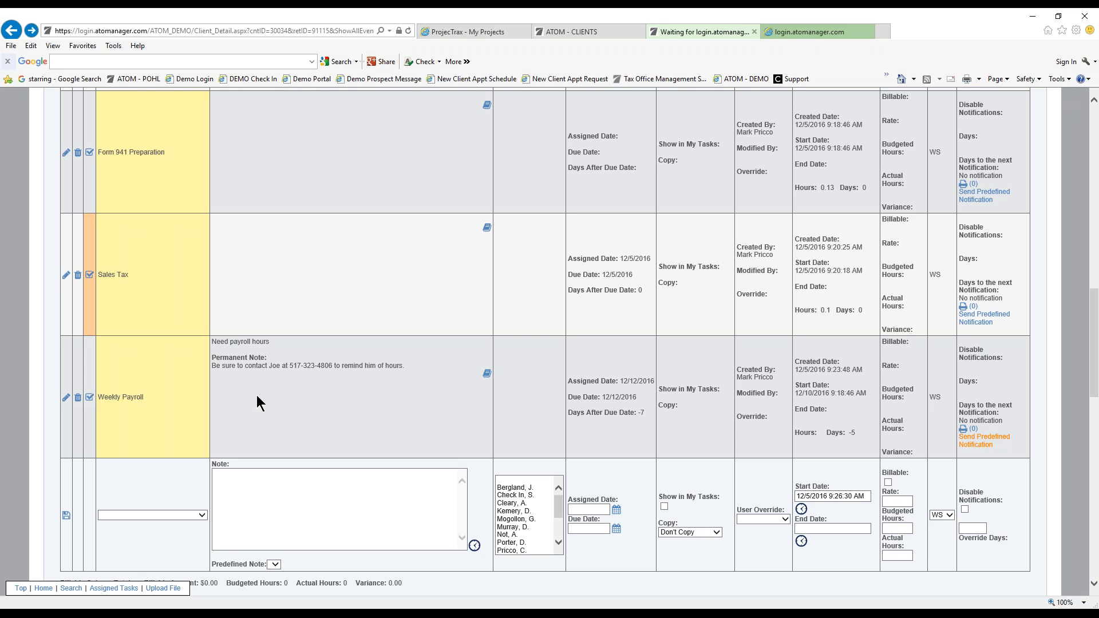
scroll(329, 392, down, 3)
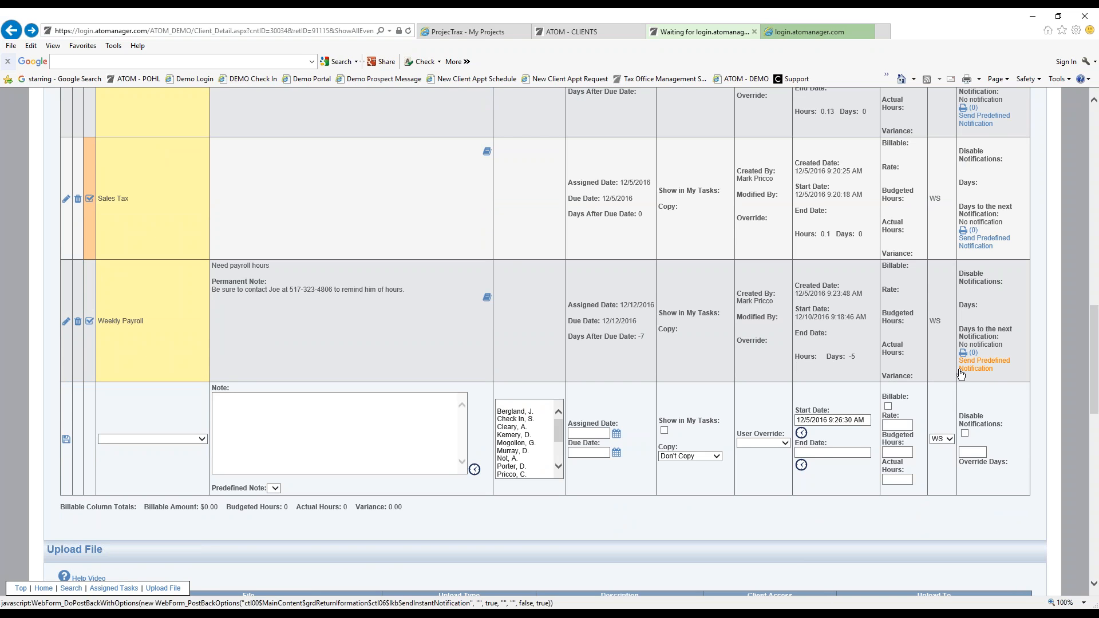
scroll(497, 298, up, 2)
scroll(495, 293, up, 4)
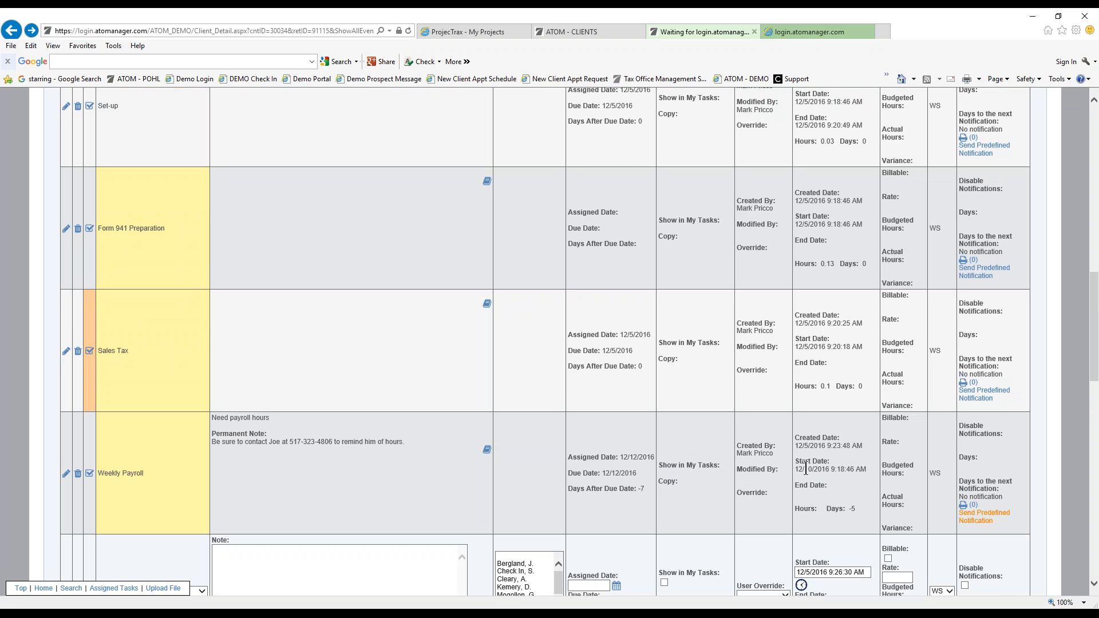
scroll(516, 366, up, 15)
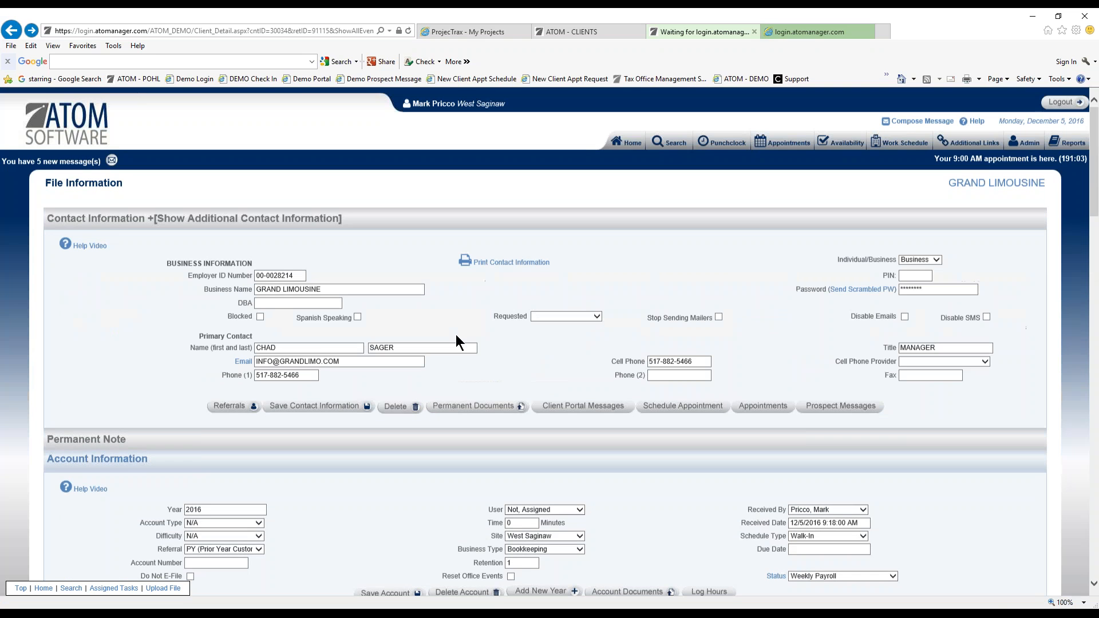
drag(348, 362, 245, 364)
click(348, 364)
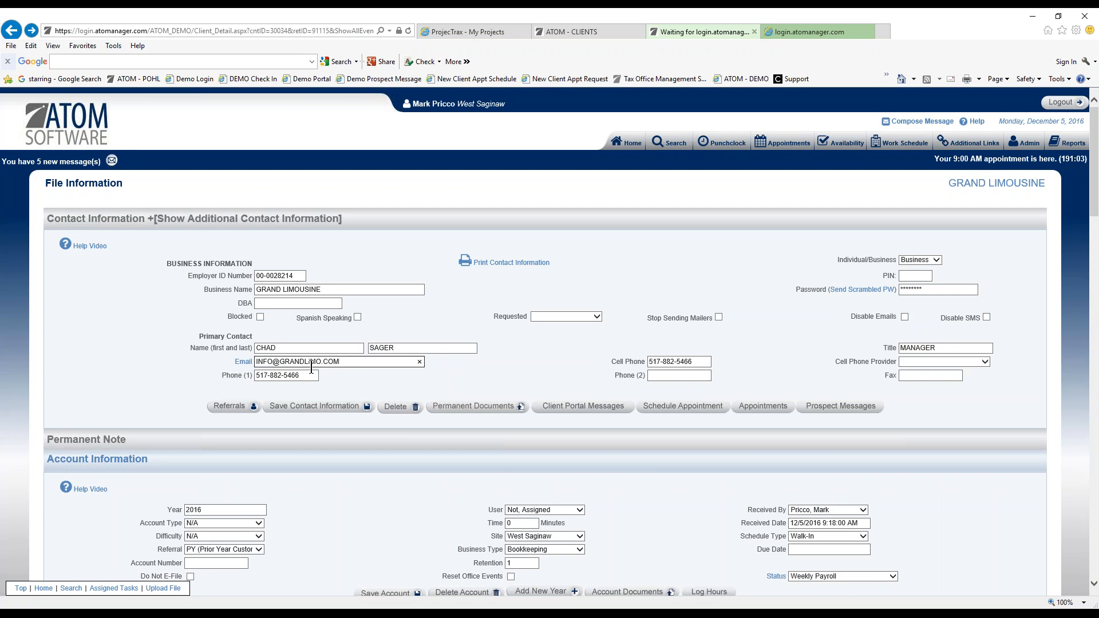
scroll(645, 459, down, 10)
scroll(646, 467, down, 5)
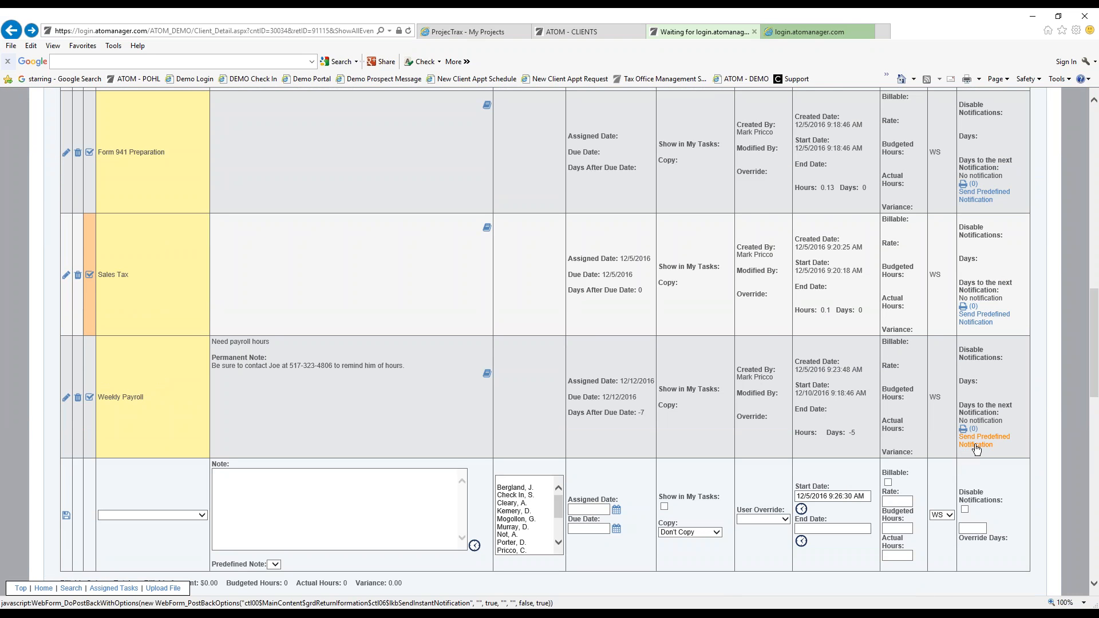
click(977, 450)
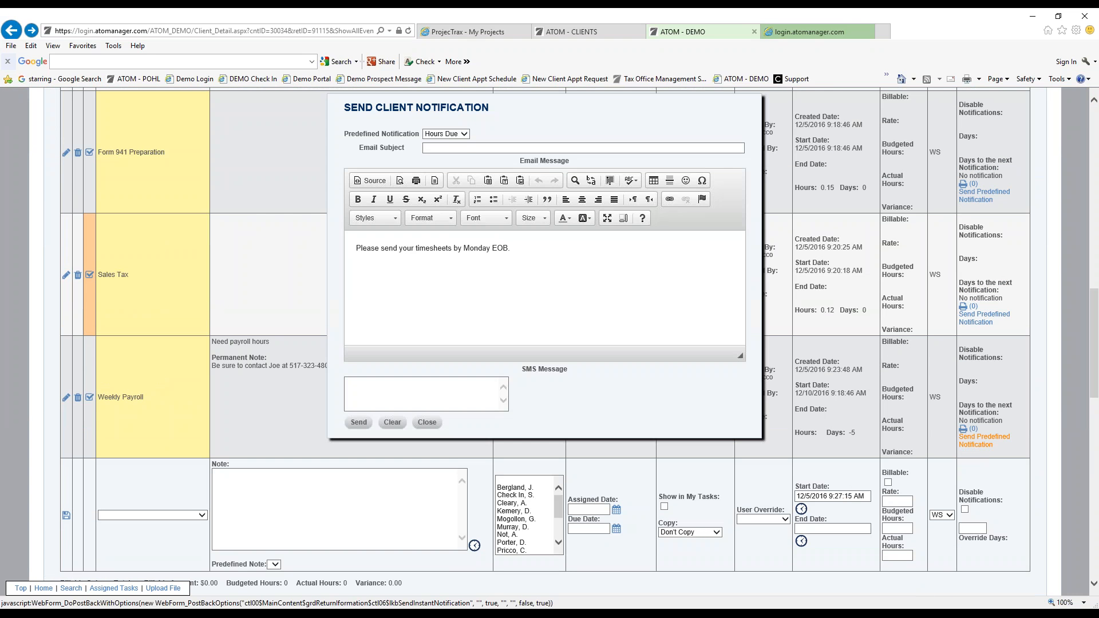
click(463, 148)
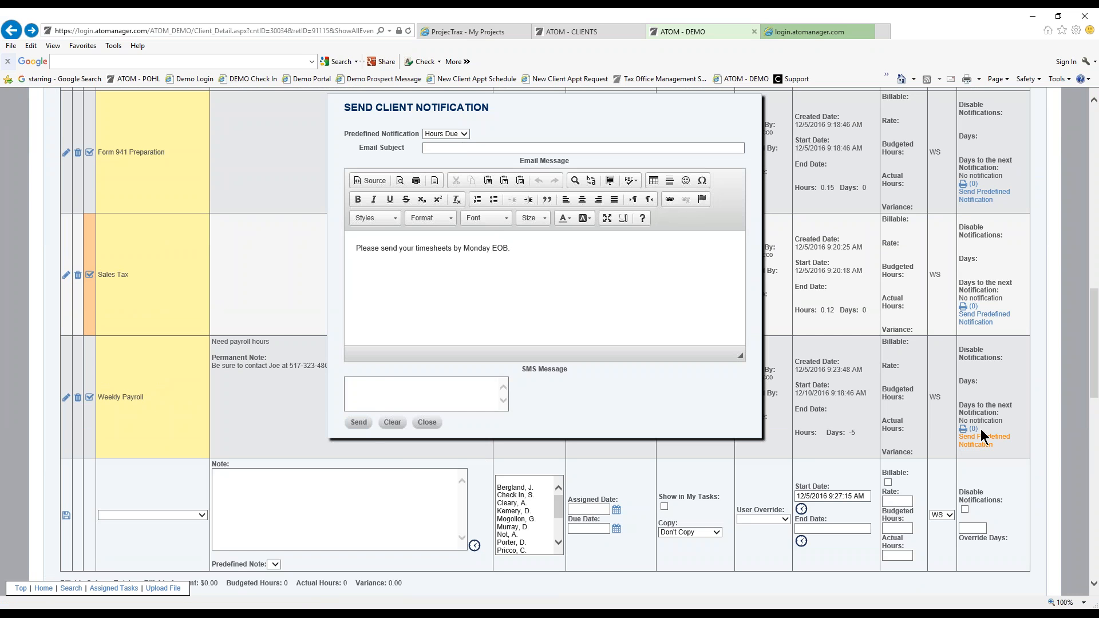
click(437, 424)
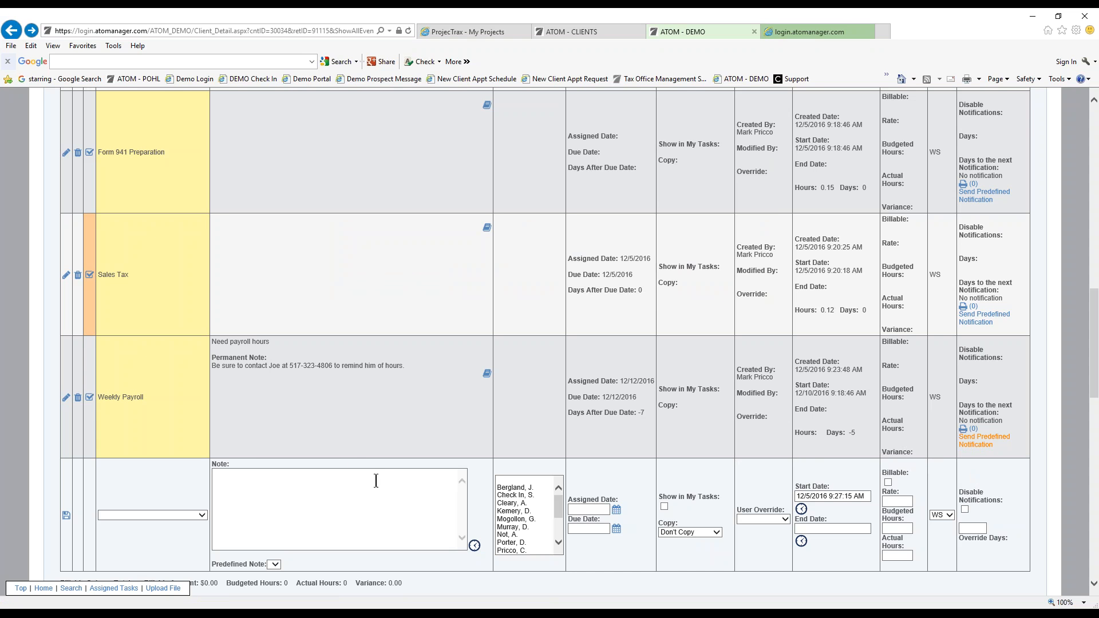
scroll(383, 476, down, 7)
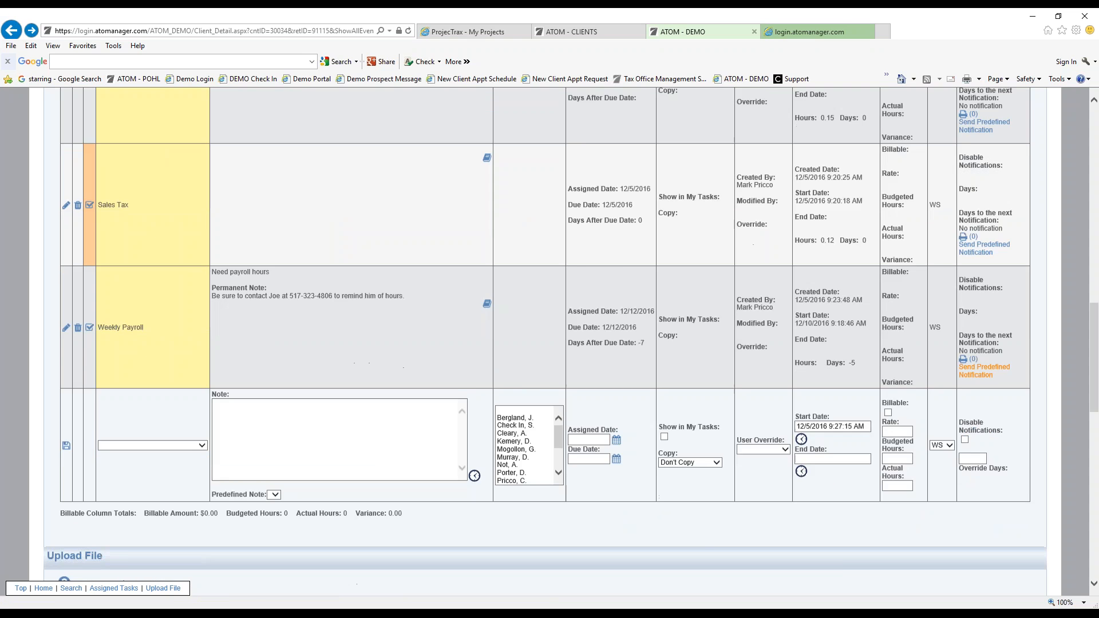
scroll(385, 485, down, 1)
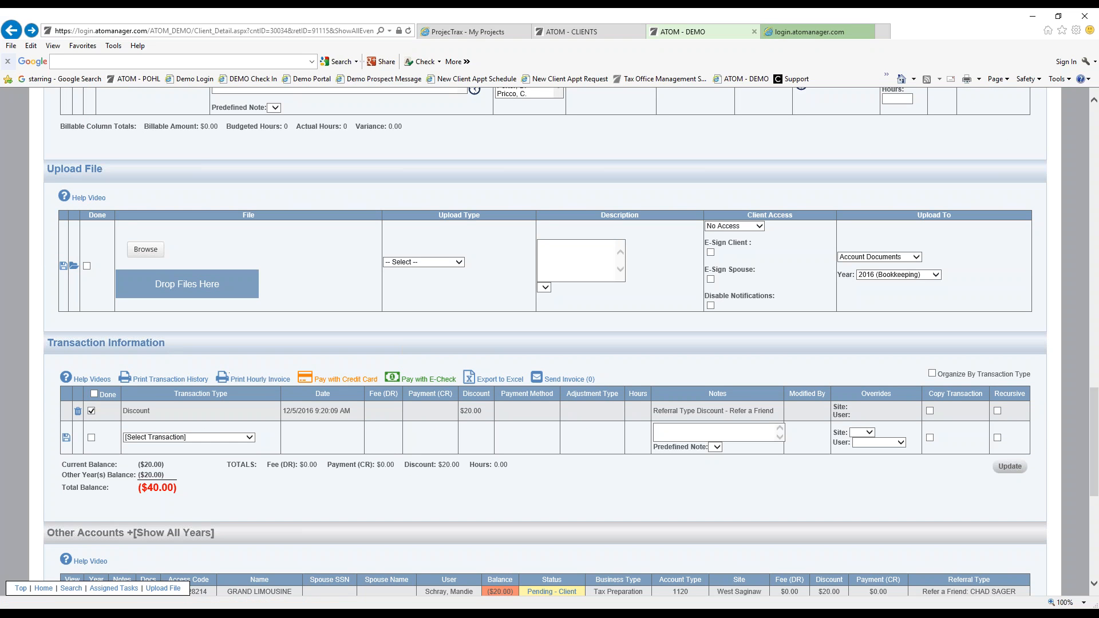
click(247, 436)
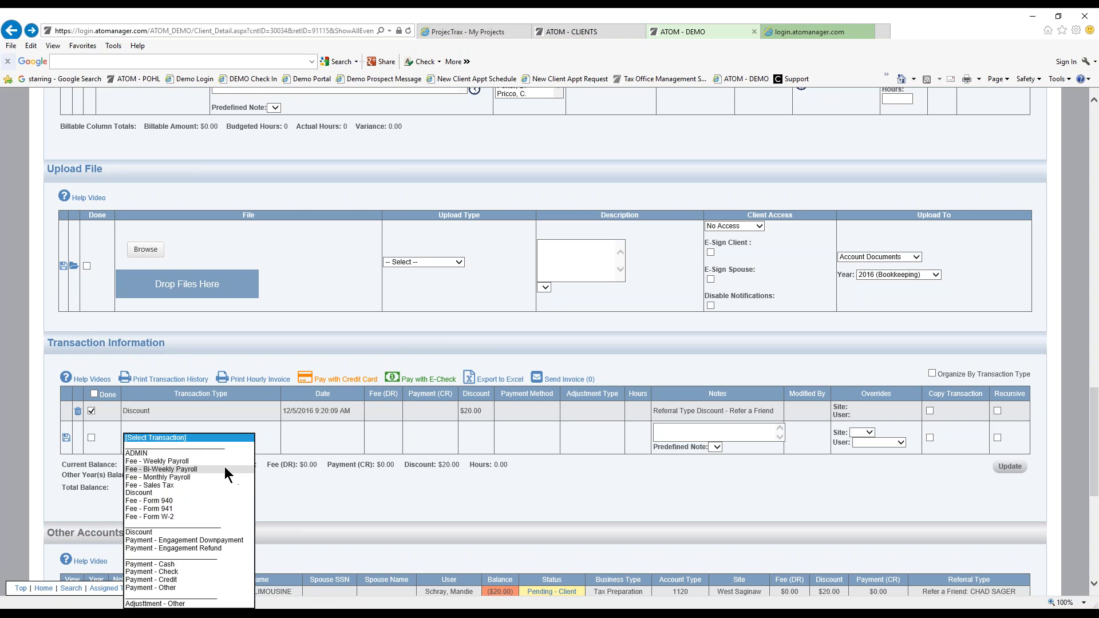
click(270, 489)
scroll(308, 487, up, 10)
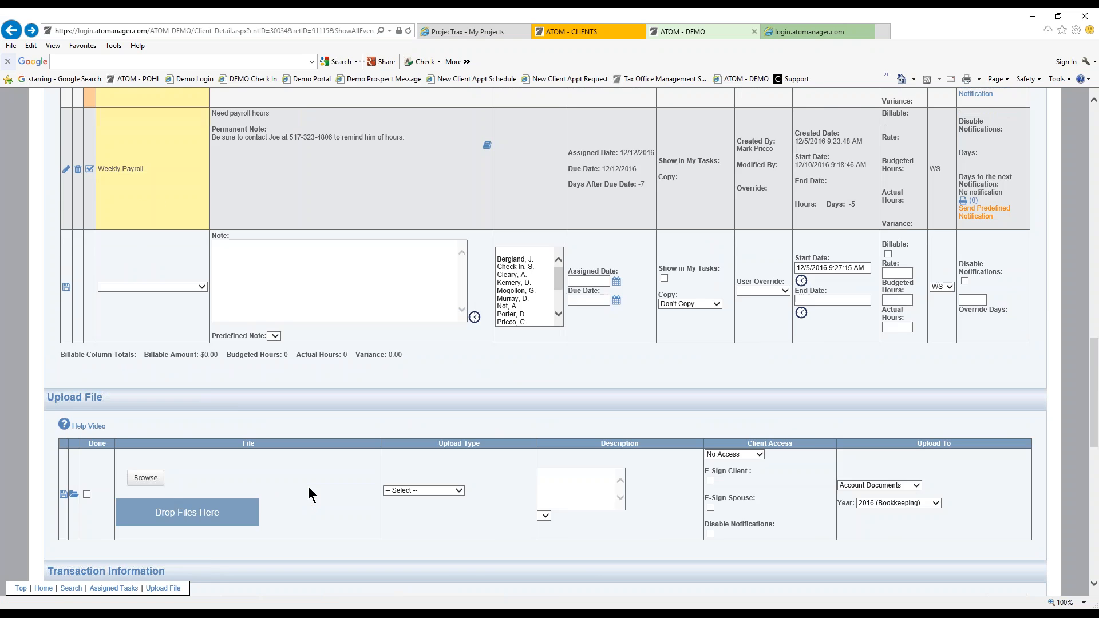
scroll(650, 397, up, 10)
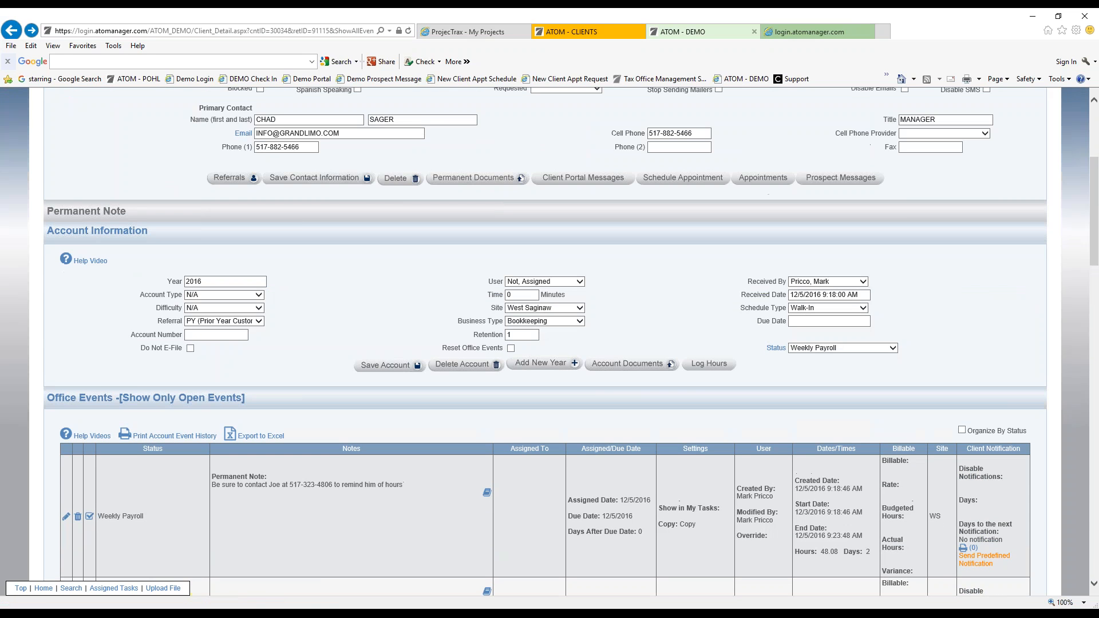
click(634, 369)
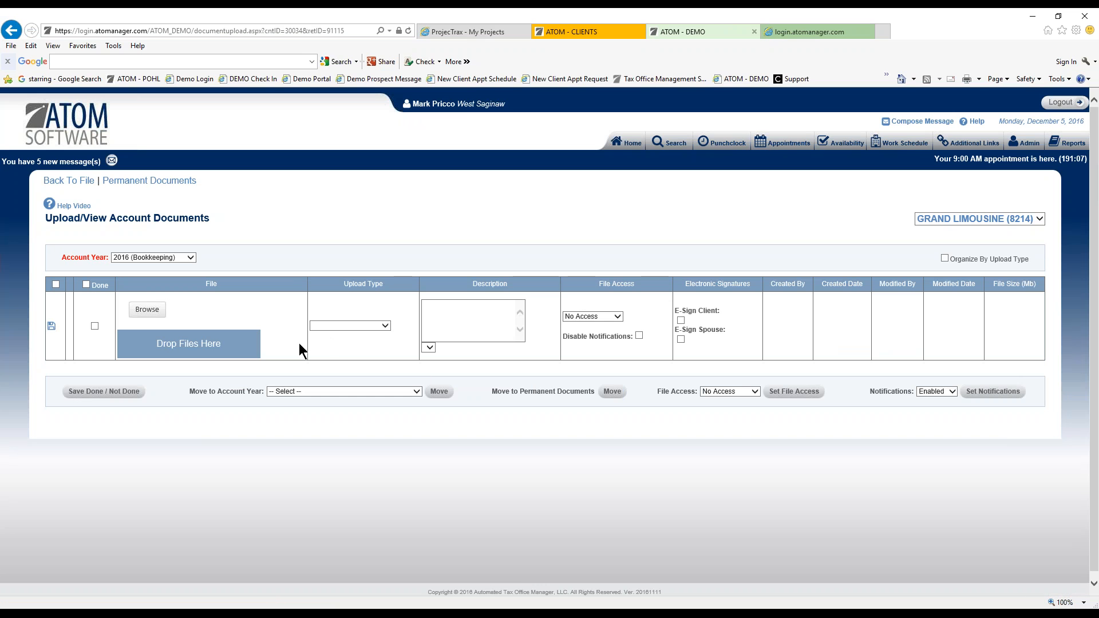
click(347, 326)
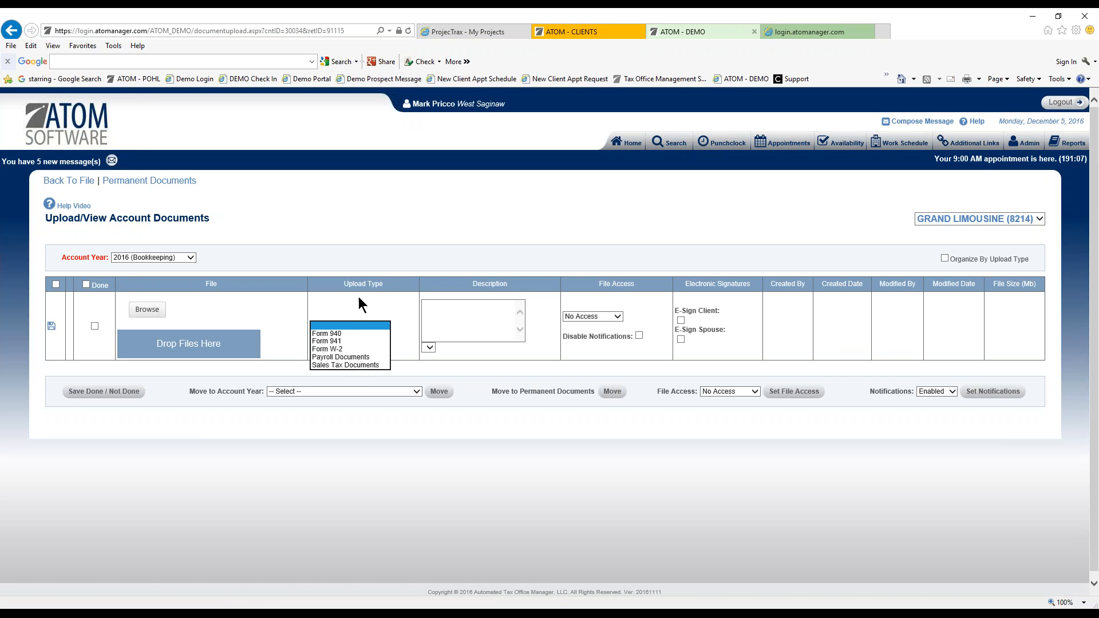
click(79, 182)
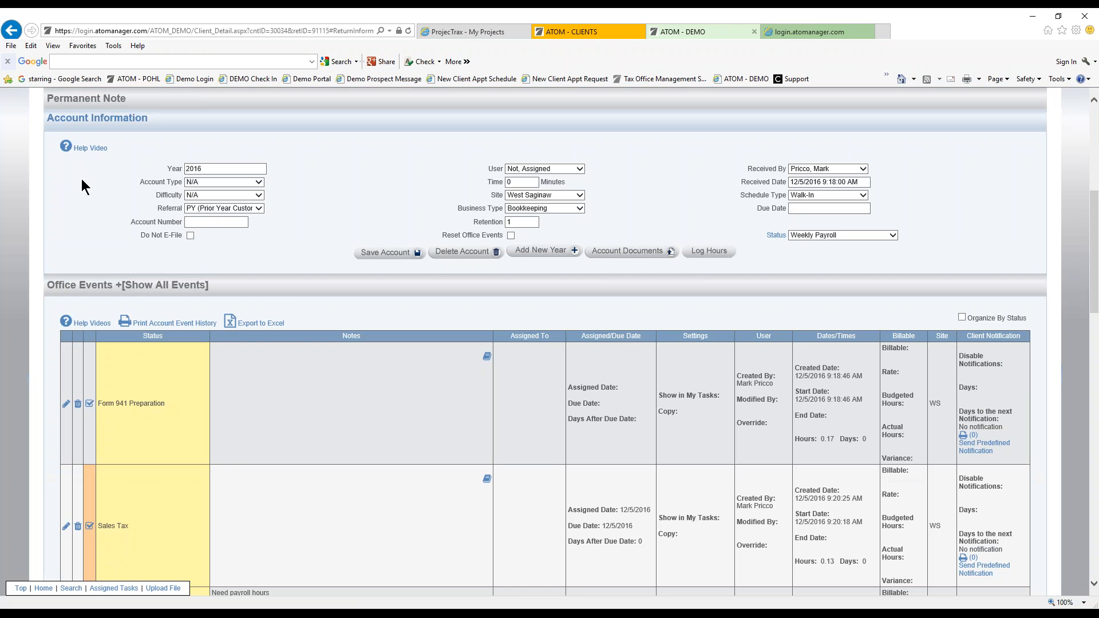
Save the 12/12/2016 Weekly Payroll event with the 'Weekly complete' note and end date now.
scroll(294, 286, down, 2)
scroll(295, 289, down, 3)
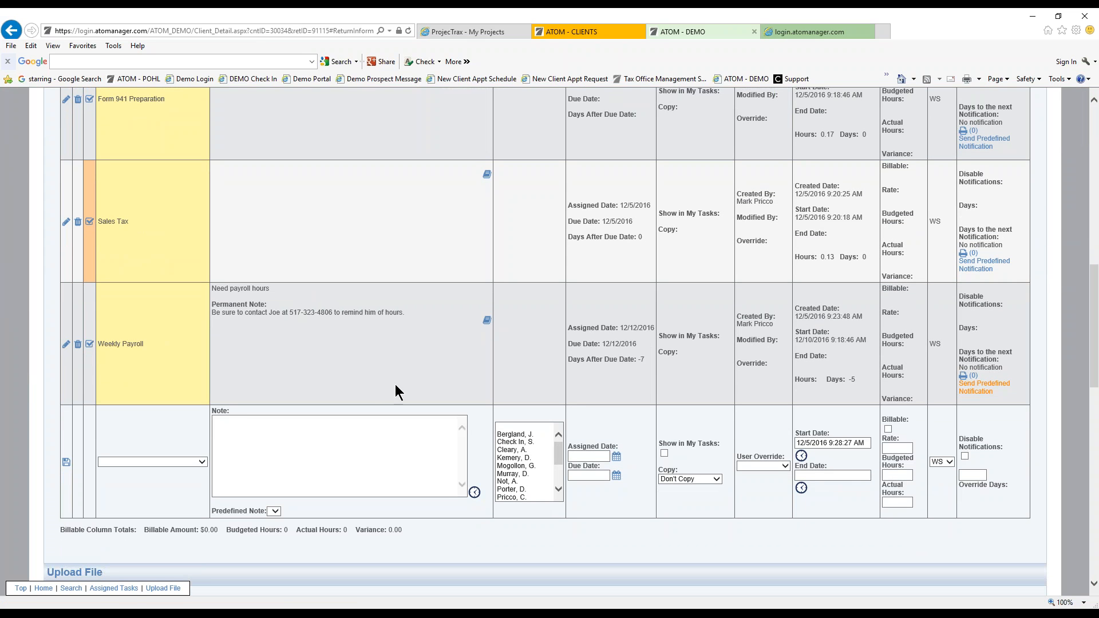
click(66, 345)
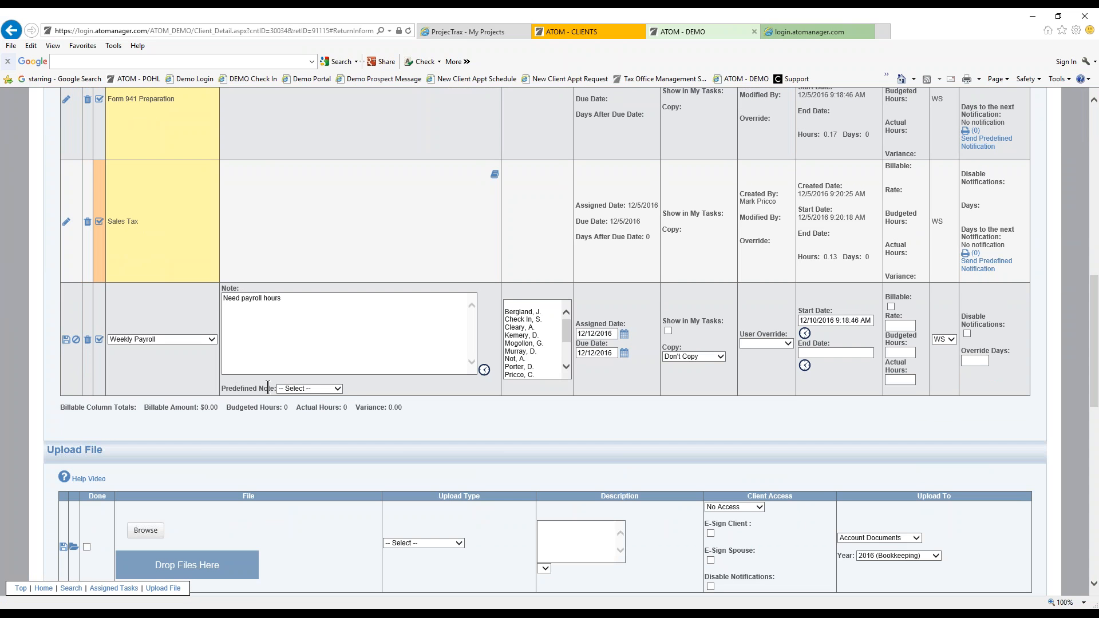
click(314, 391)
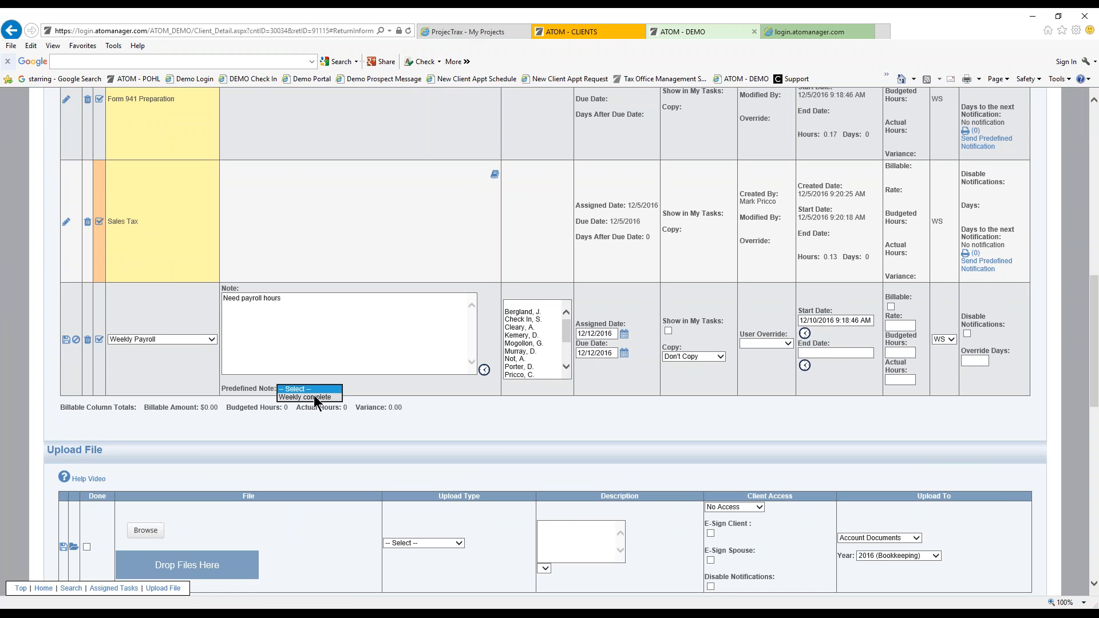
click(313, 398)
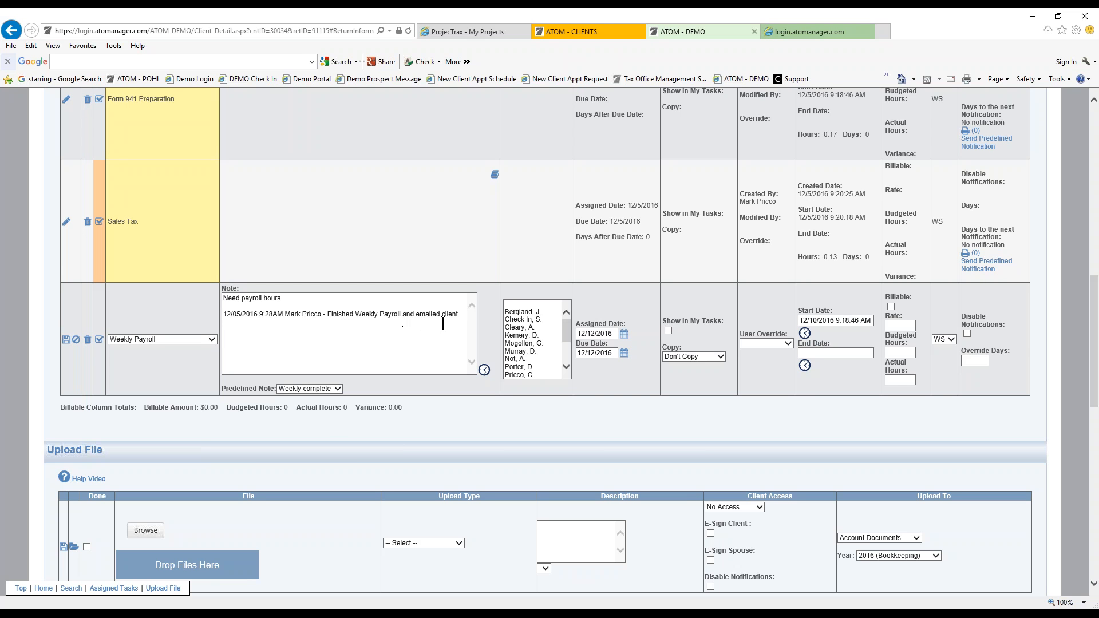
click(805, 366)
click(66, 340)
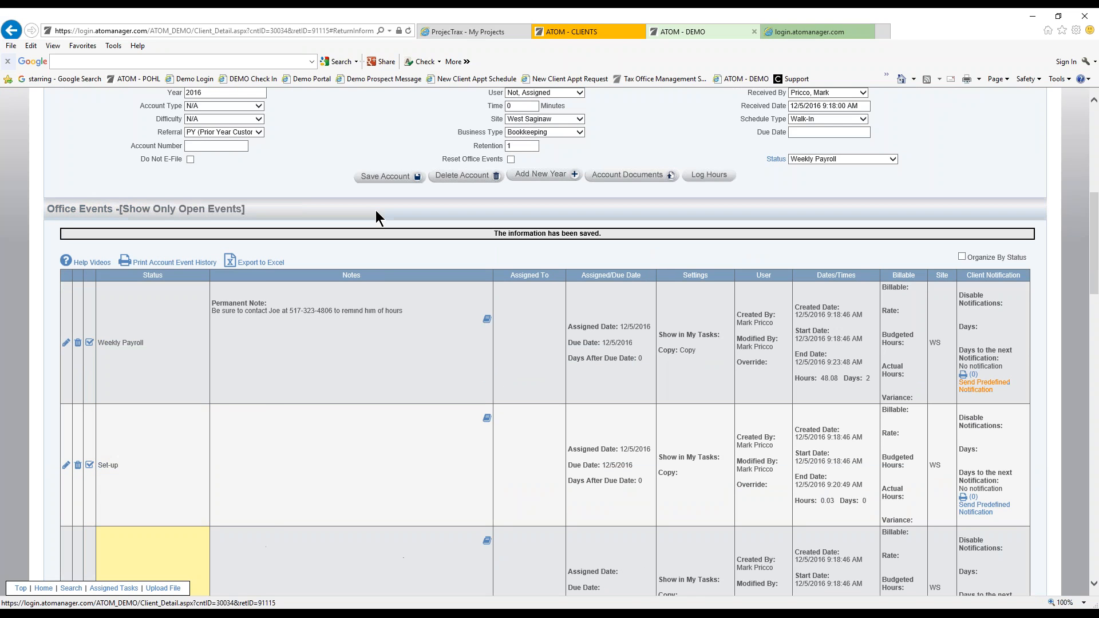
scroll(366, 270, down, 10)
scroll(365, 271, down, 1)
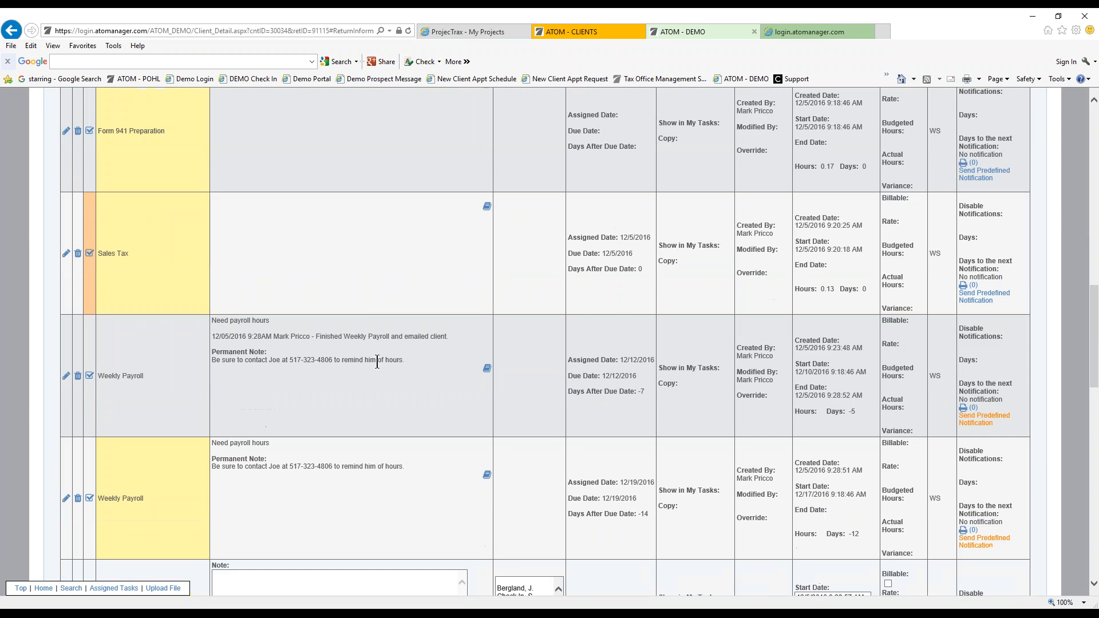
scroll(381, 365, down, 1)
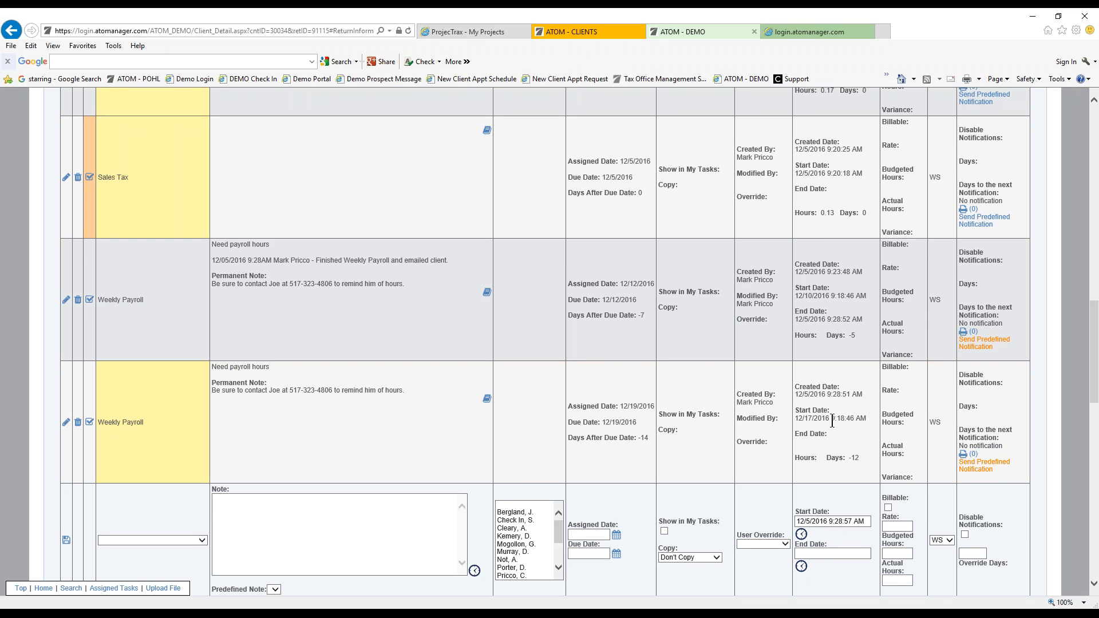
drag(795, 420, 866, 421)
click(849, 430)
drag(216, 367, 385, 392)
click(286, 385)
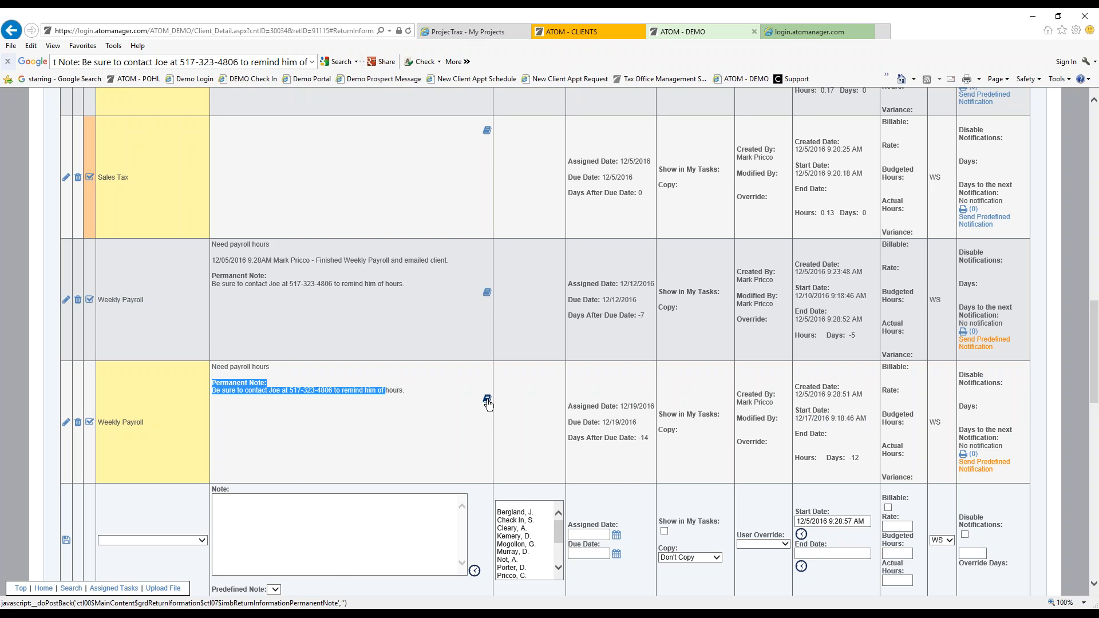
click(487, 400)
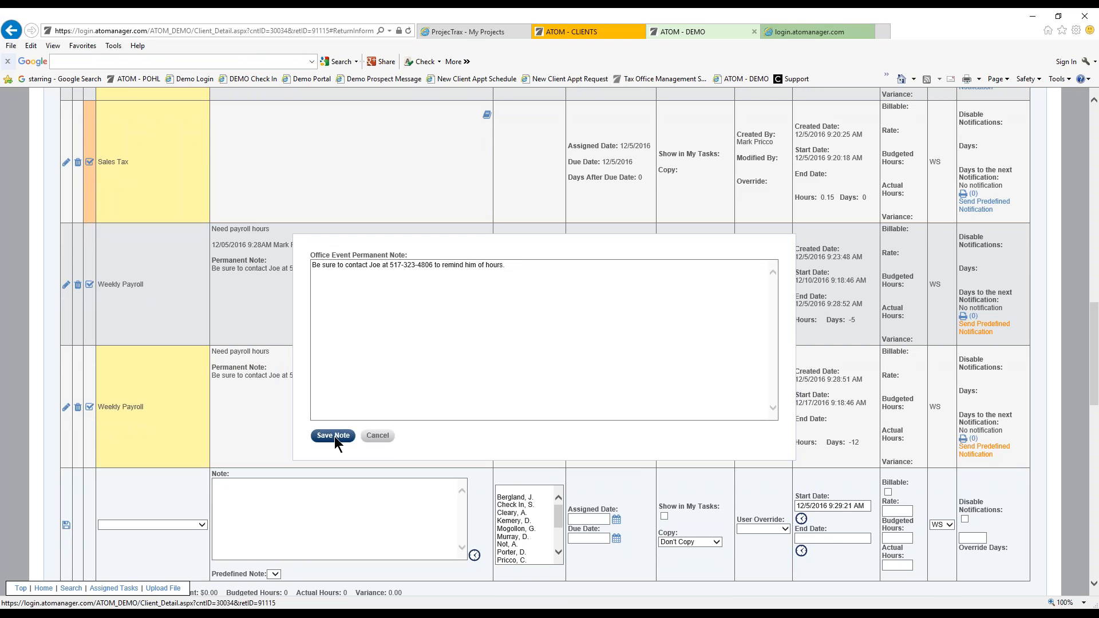
click(379, 435)
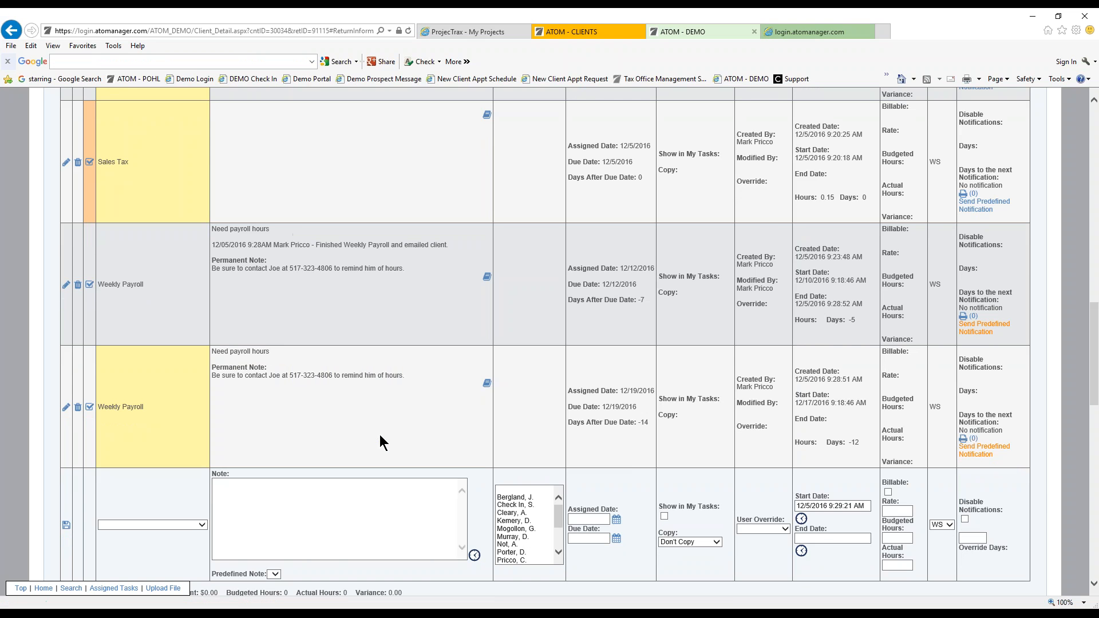
scroll(379, 435, down, 4)
scroll(382, 432, up, 3)
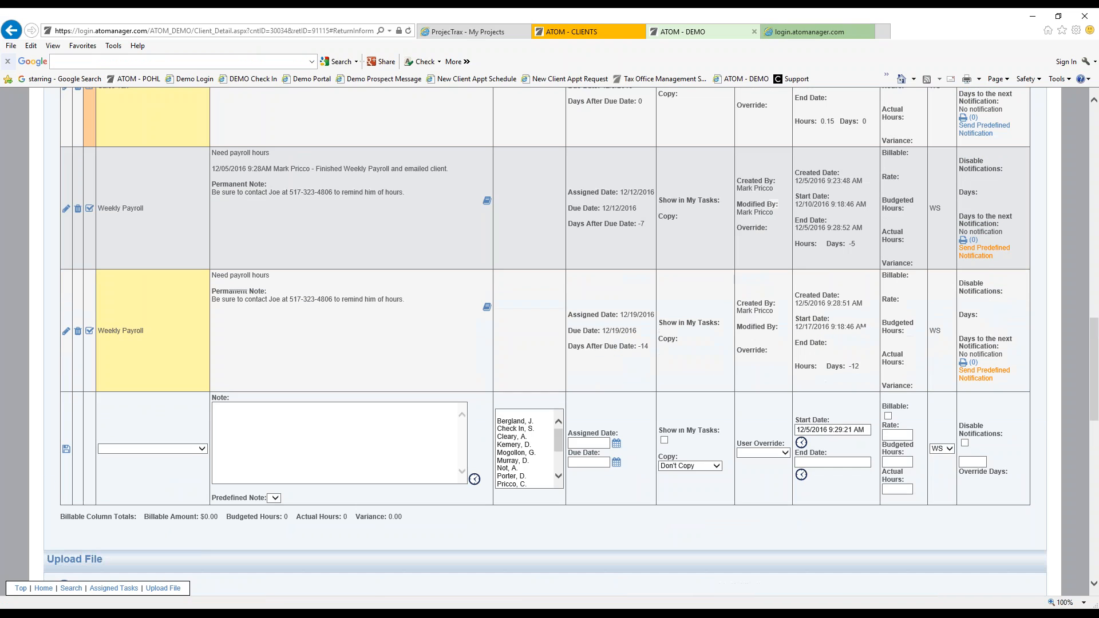